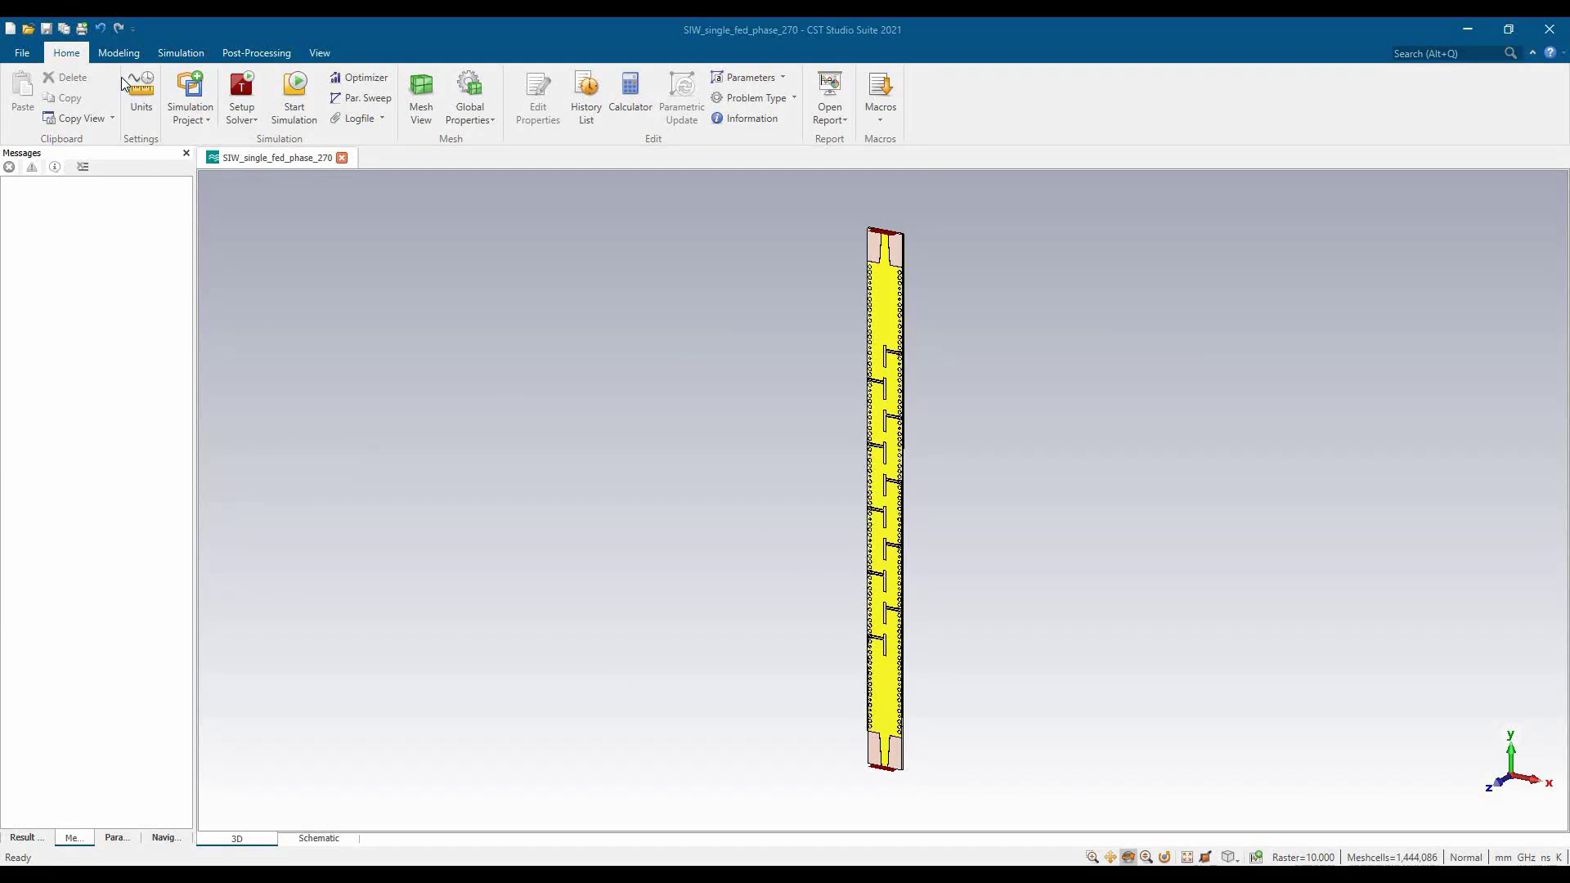
- Launch the SIW_single_fed_phase_270 MPI simulation and bring up Task Manager
{"action": "left_click", "coordinate": [290, 100]}
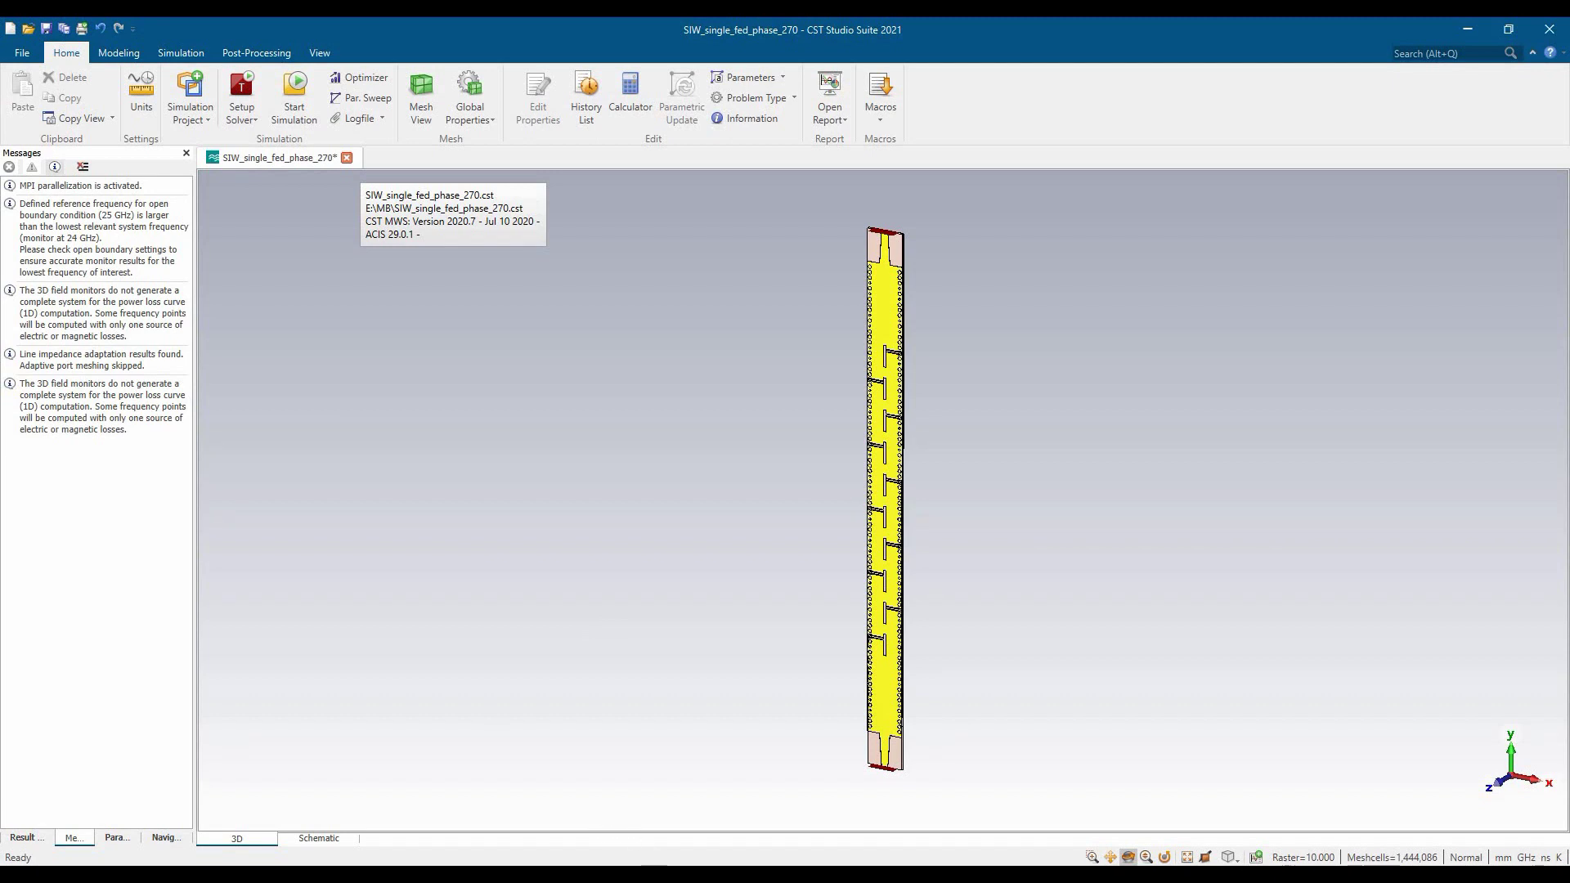
{"action": "key", "text": "ctrl+shift+Escape"}
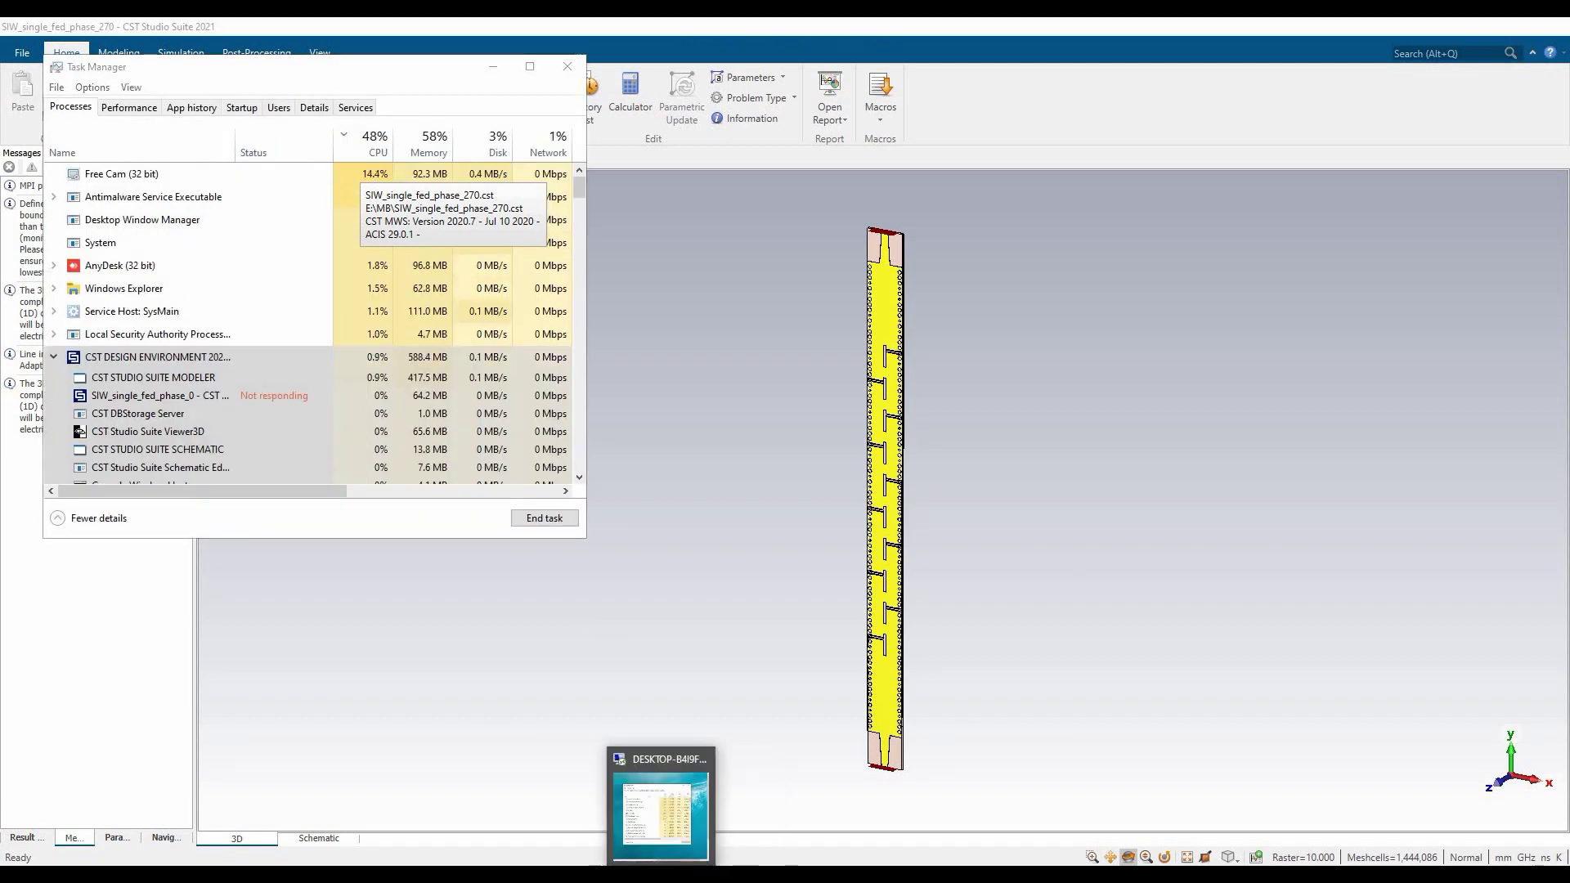
- Show the remote machine's Task Manager via Remote Desktop beside the local Task Manager
{"action": "left_click", "coordinate": [660, 804]}
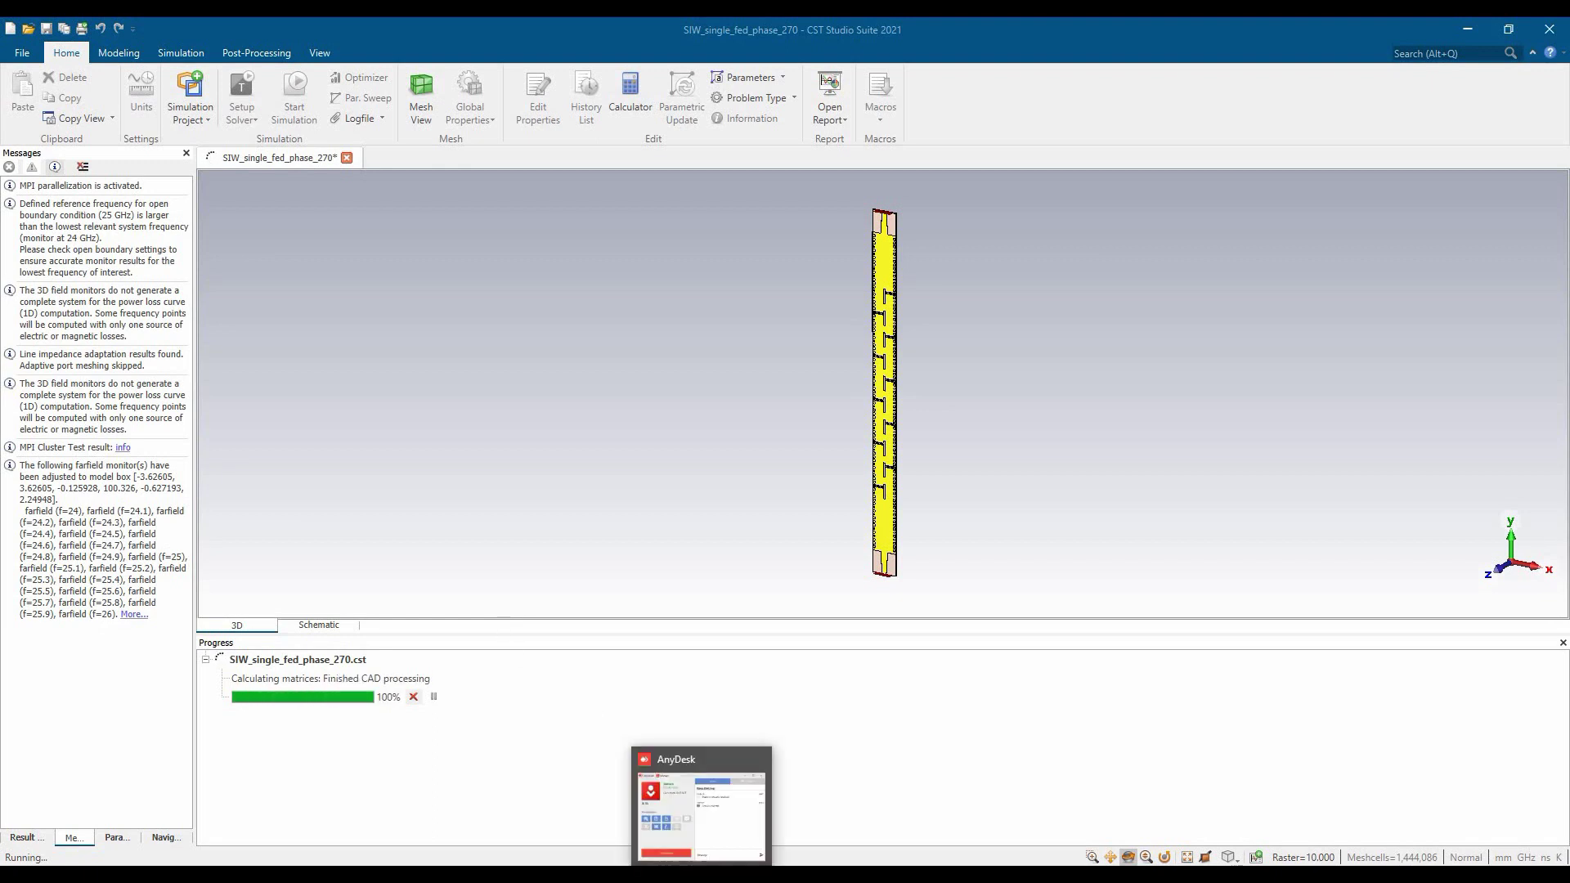
{"action": "left_click", "coordinate": [701, 810]}
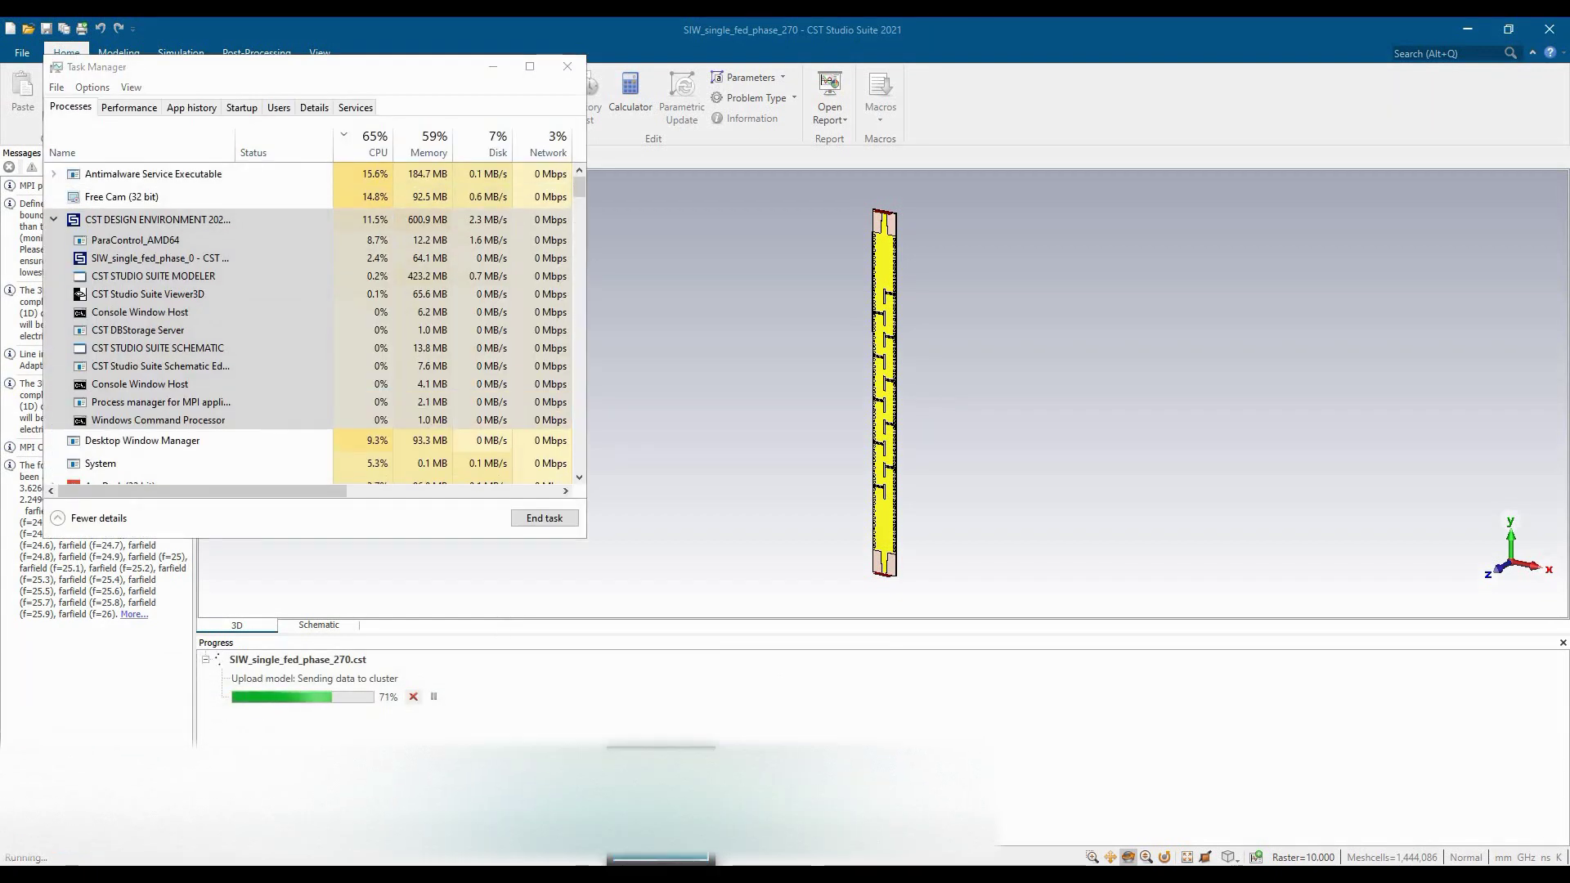
{"action": "left_click", "coordinate": [593, 822]}
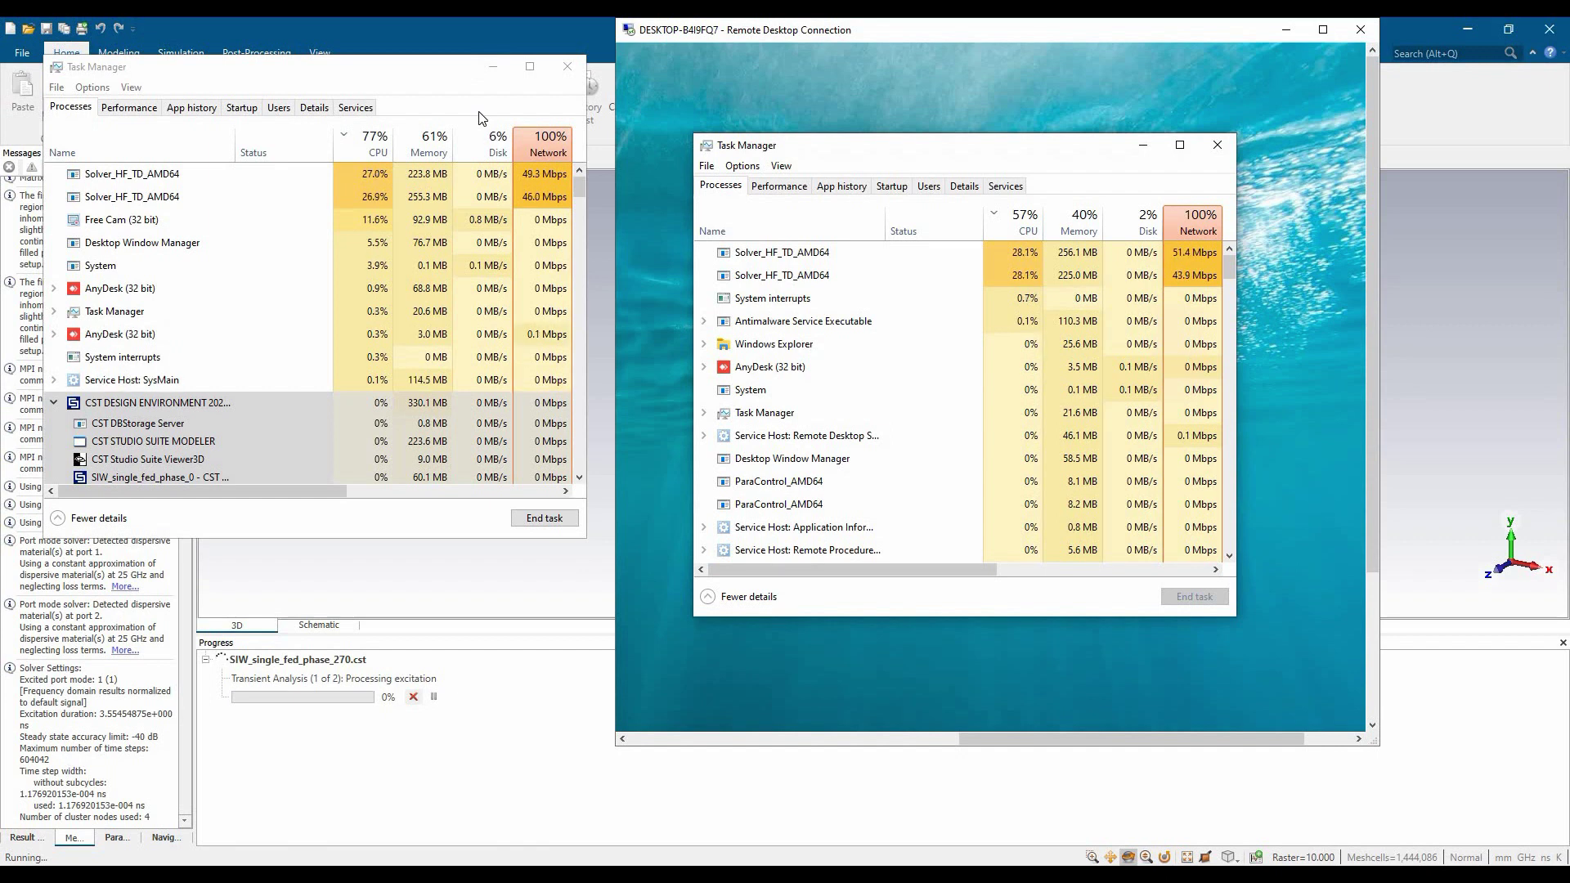
- Bring the CST window with the running phase-270 project in front of the monitoring windows
{"action": "left_click", "coordinate": [545, 579]}
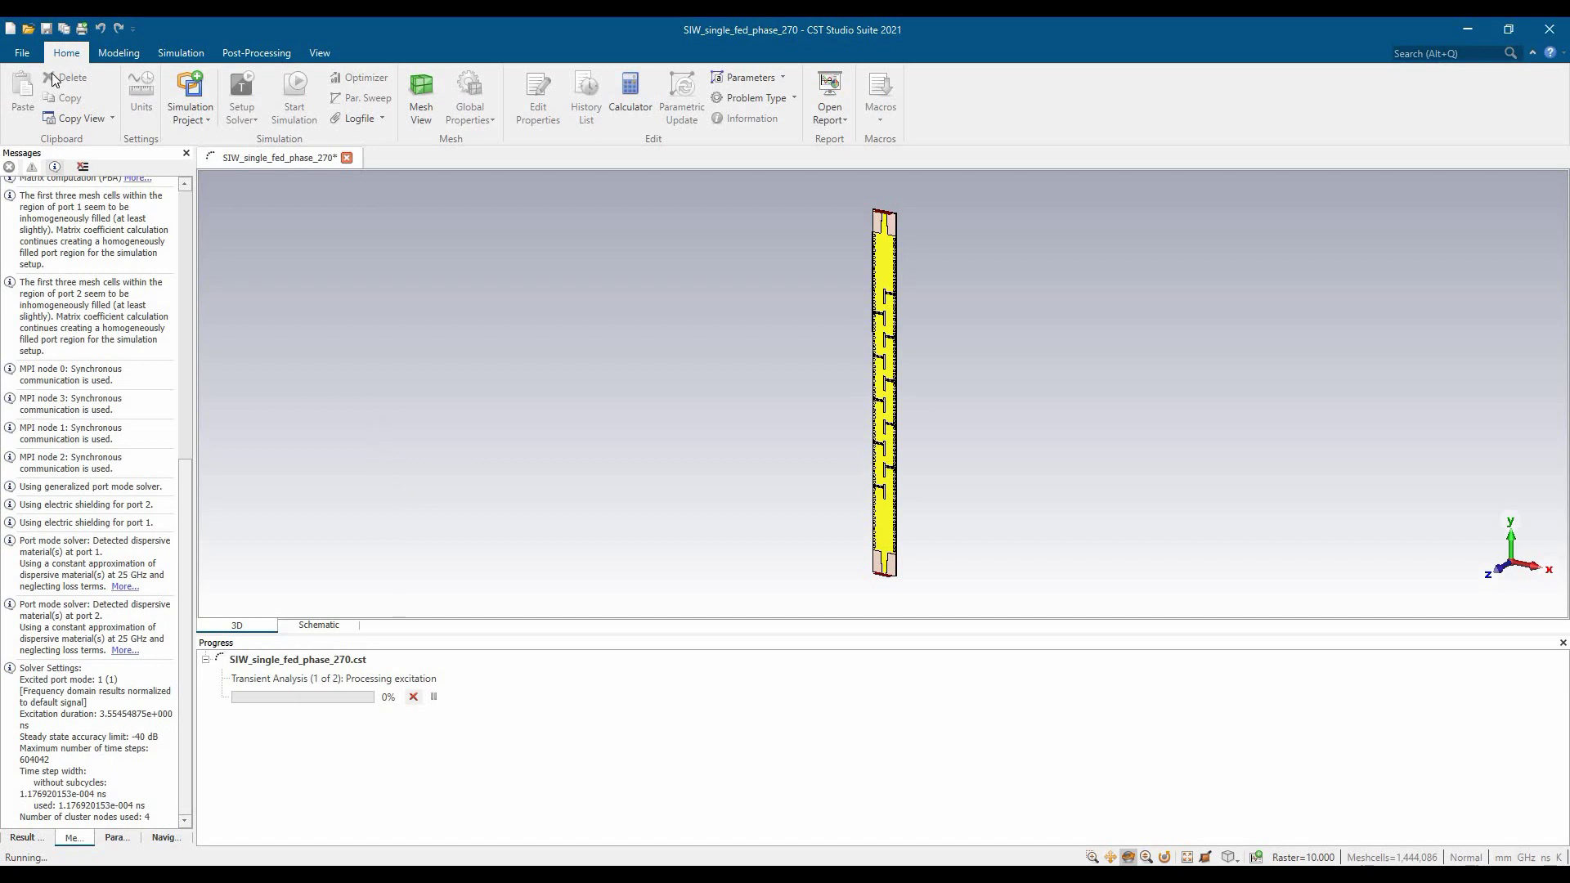
- Open SIW_single_fed_phase_0.cst and SIW_single_fed_phase_0_one.cst from New and Recent
{"action": "left_click", "coordinate": [23, 53]}
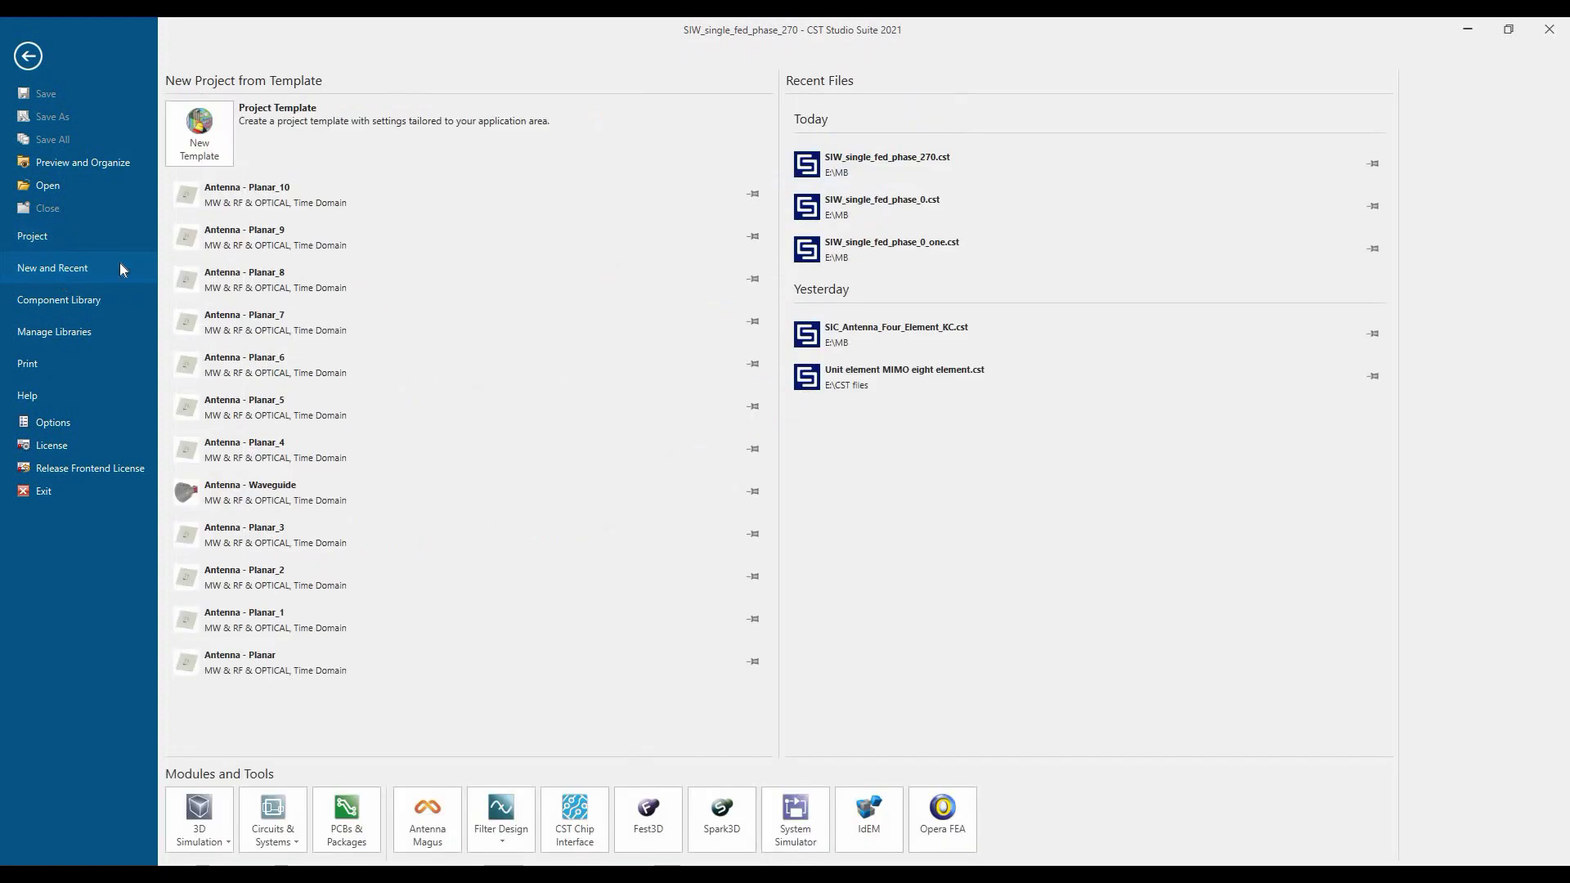
{"action": "left_click", "coordinate": [920, 208]}
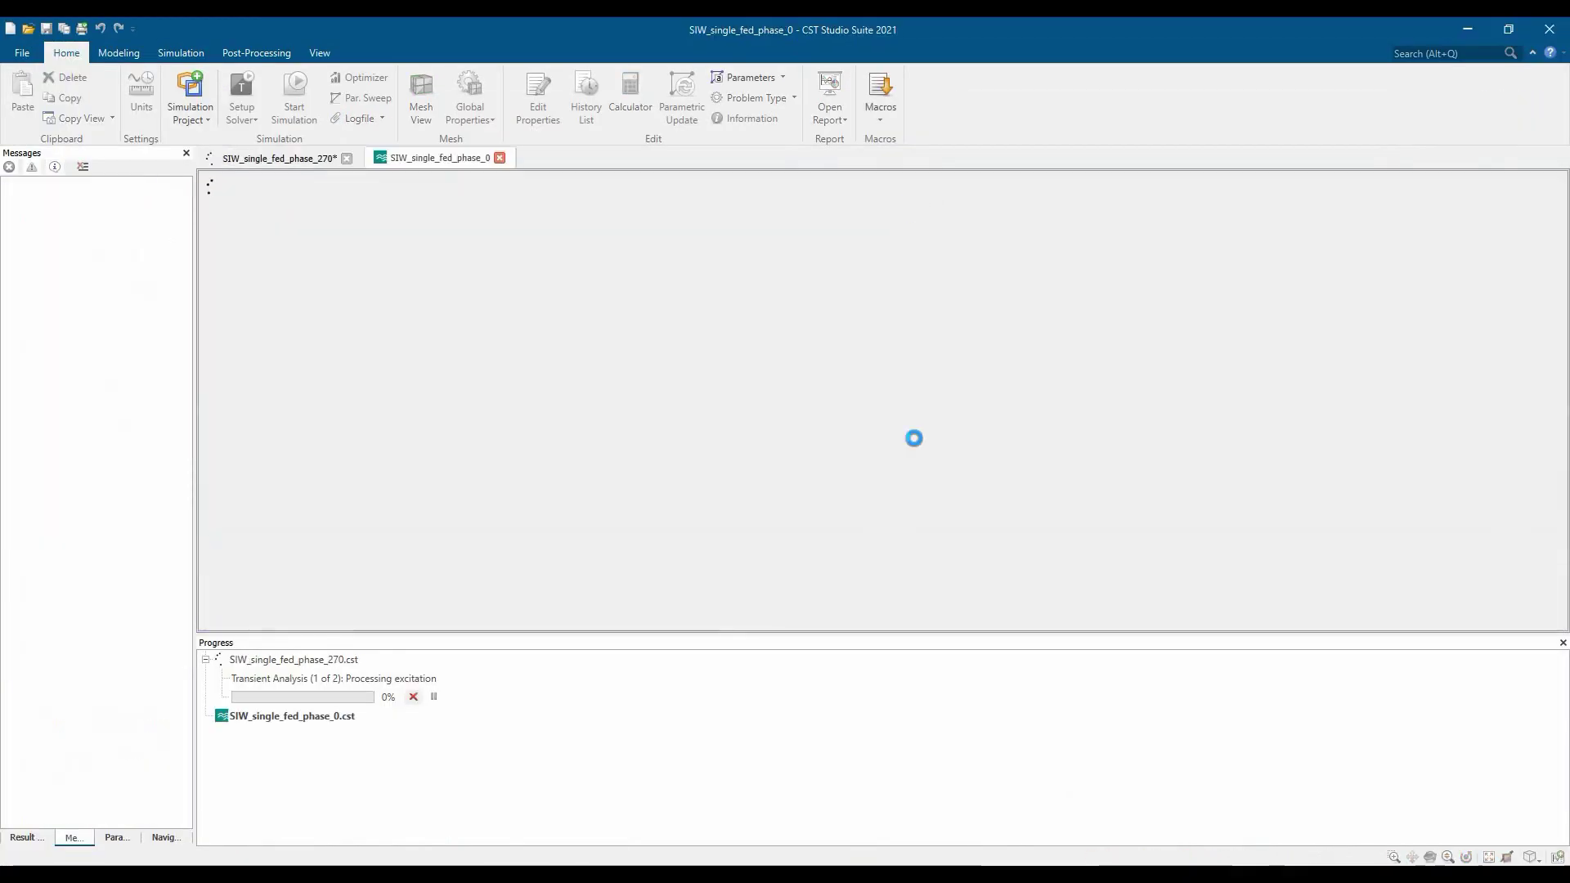
{"action": "left_click", "coordinate": [22, 53]}
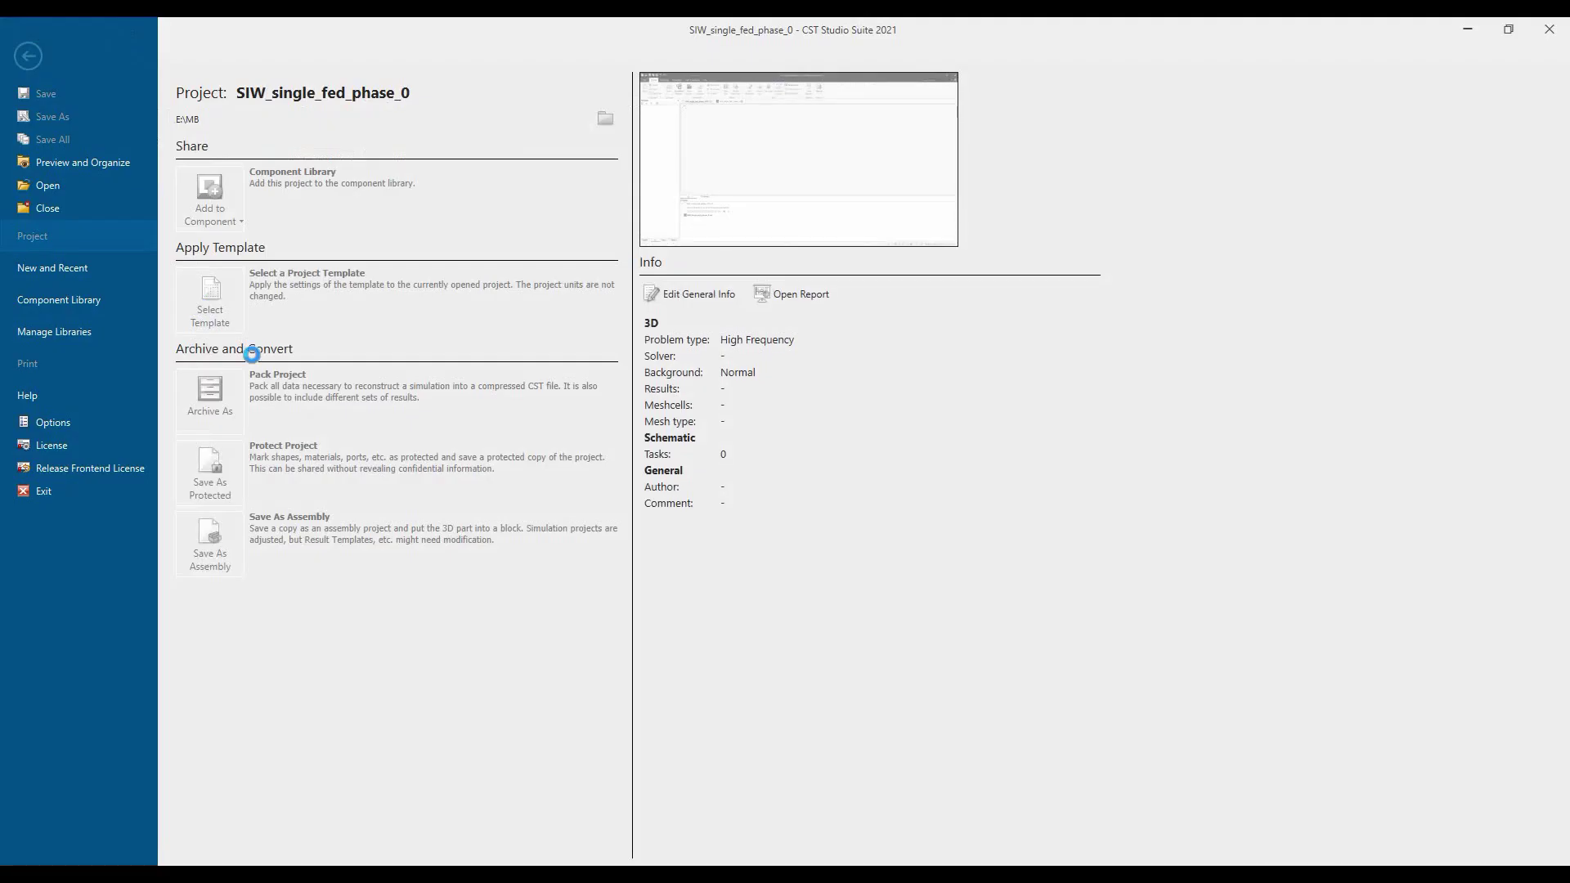
{"action": "left_click", "coordinate": [92, 267]}
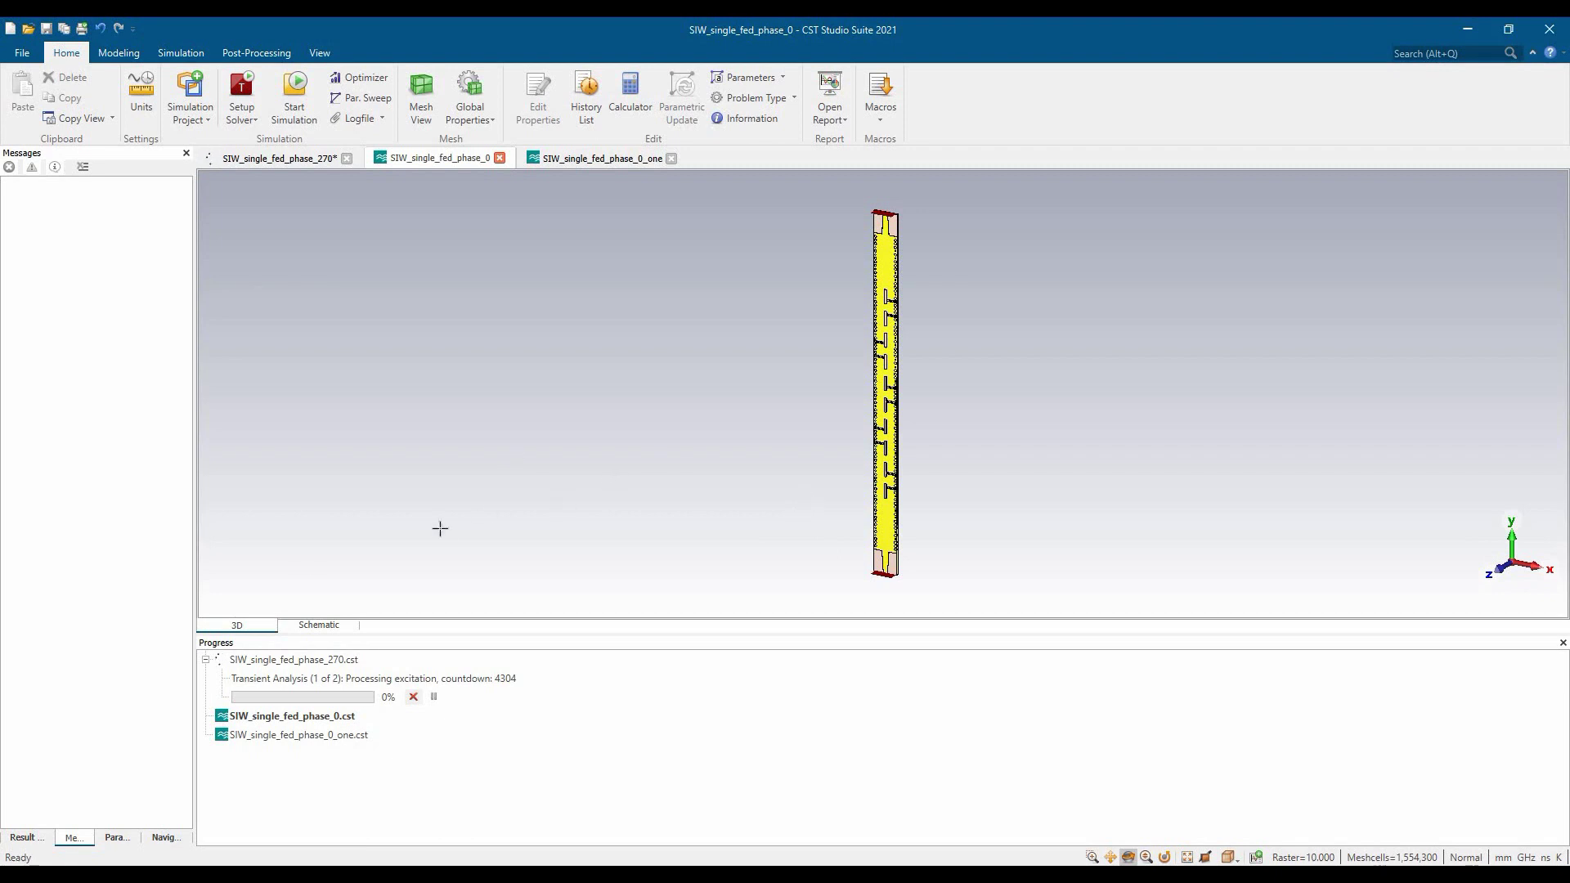
- Show the Navigation Tree, check solver load in Task Manager, and go to the phase_0_one tab
{"action": "left_click", "coordinate": [165, 837]}
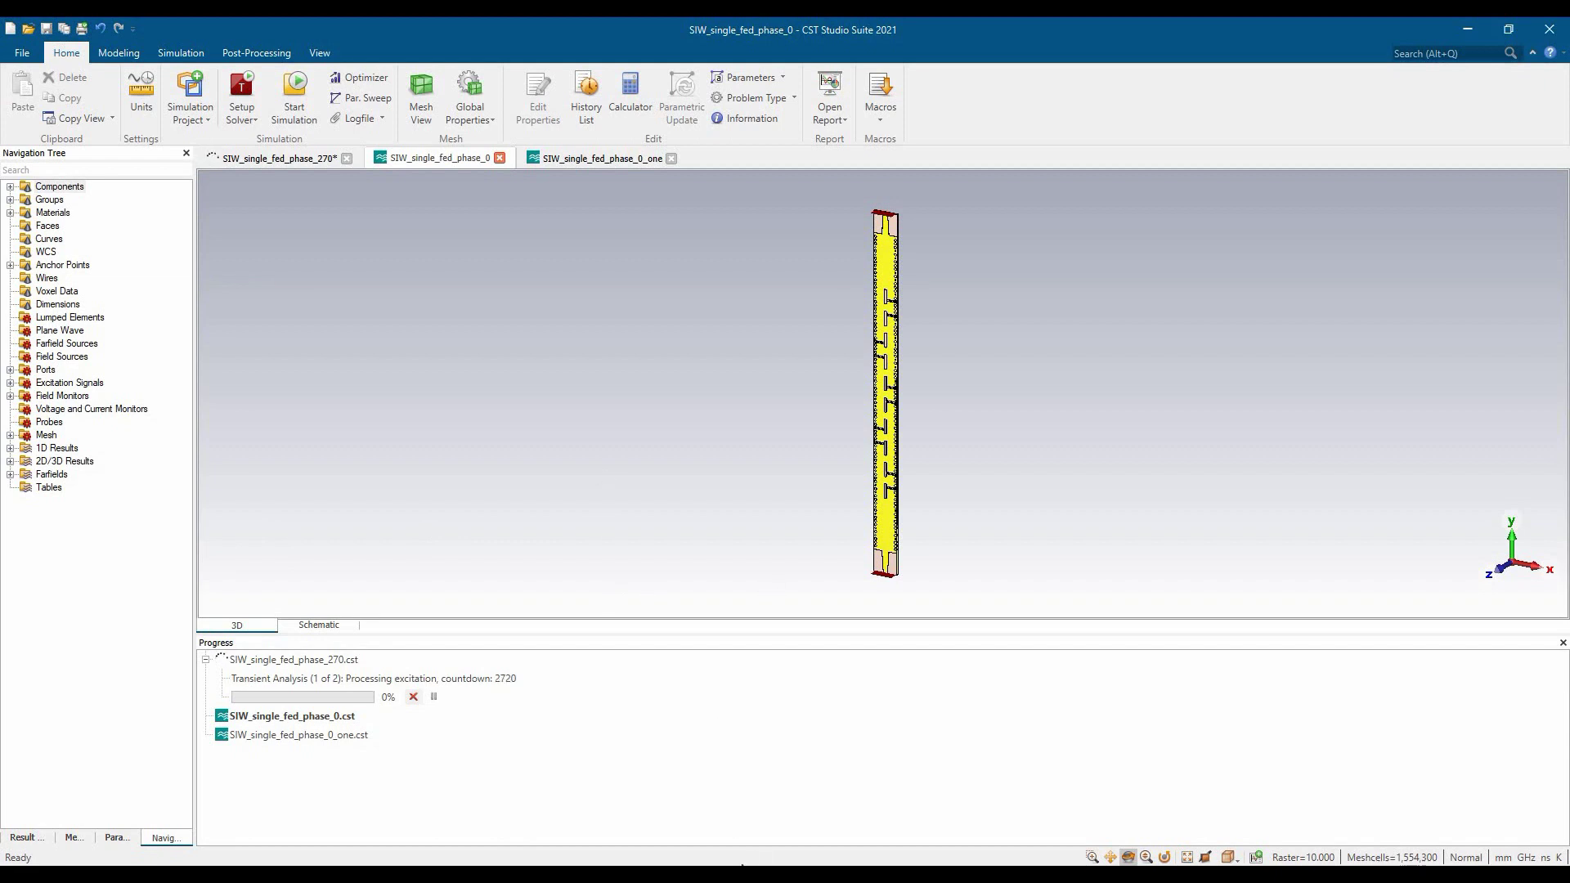
{"action": "key", "text": "ctrl+shift+Escape"}
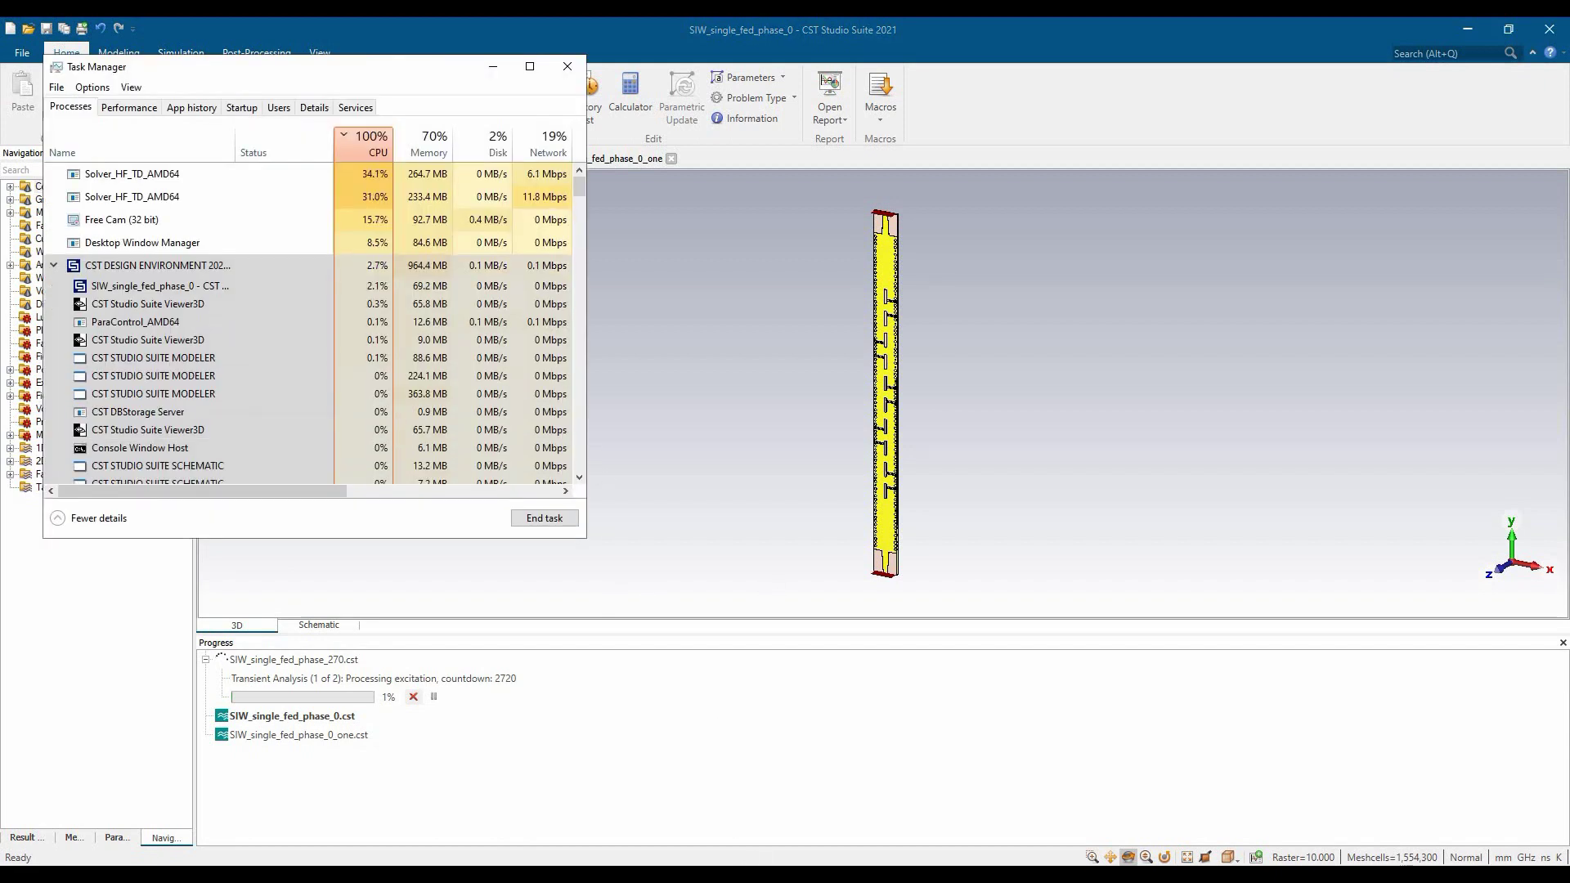
{"action": "key", "text": "alt+Tab"}
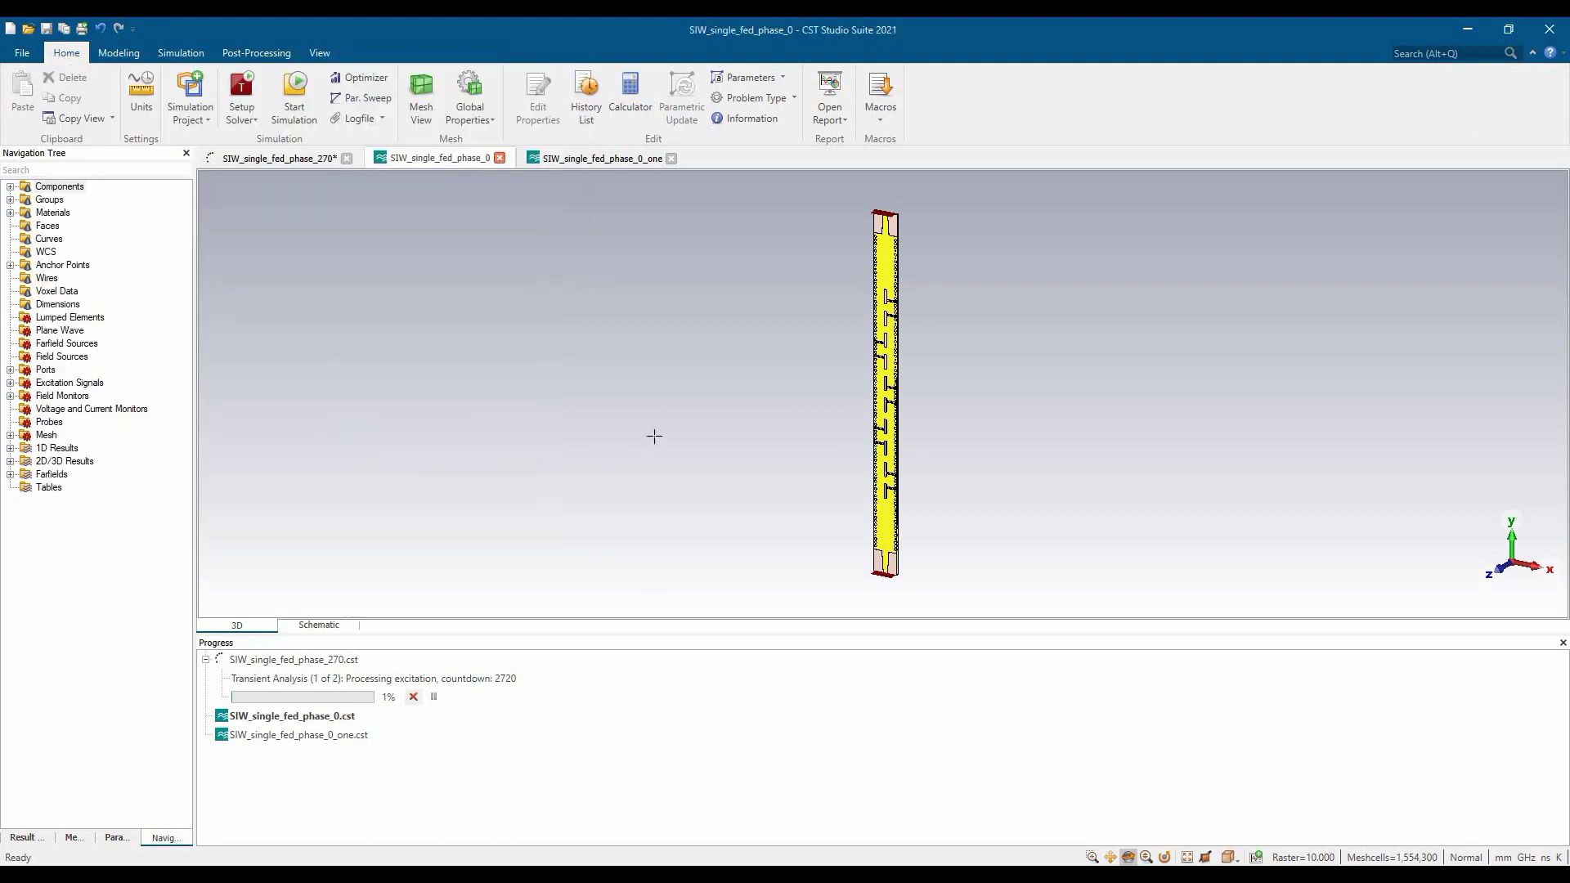
{"action": "left_click", "coordinate": [596, 160]}
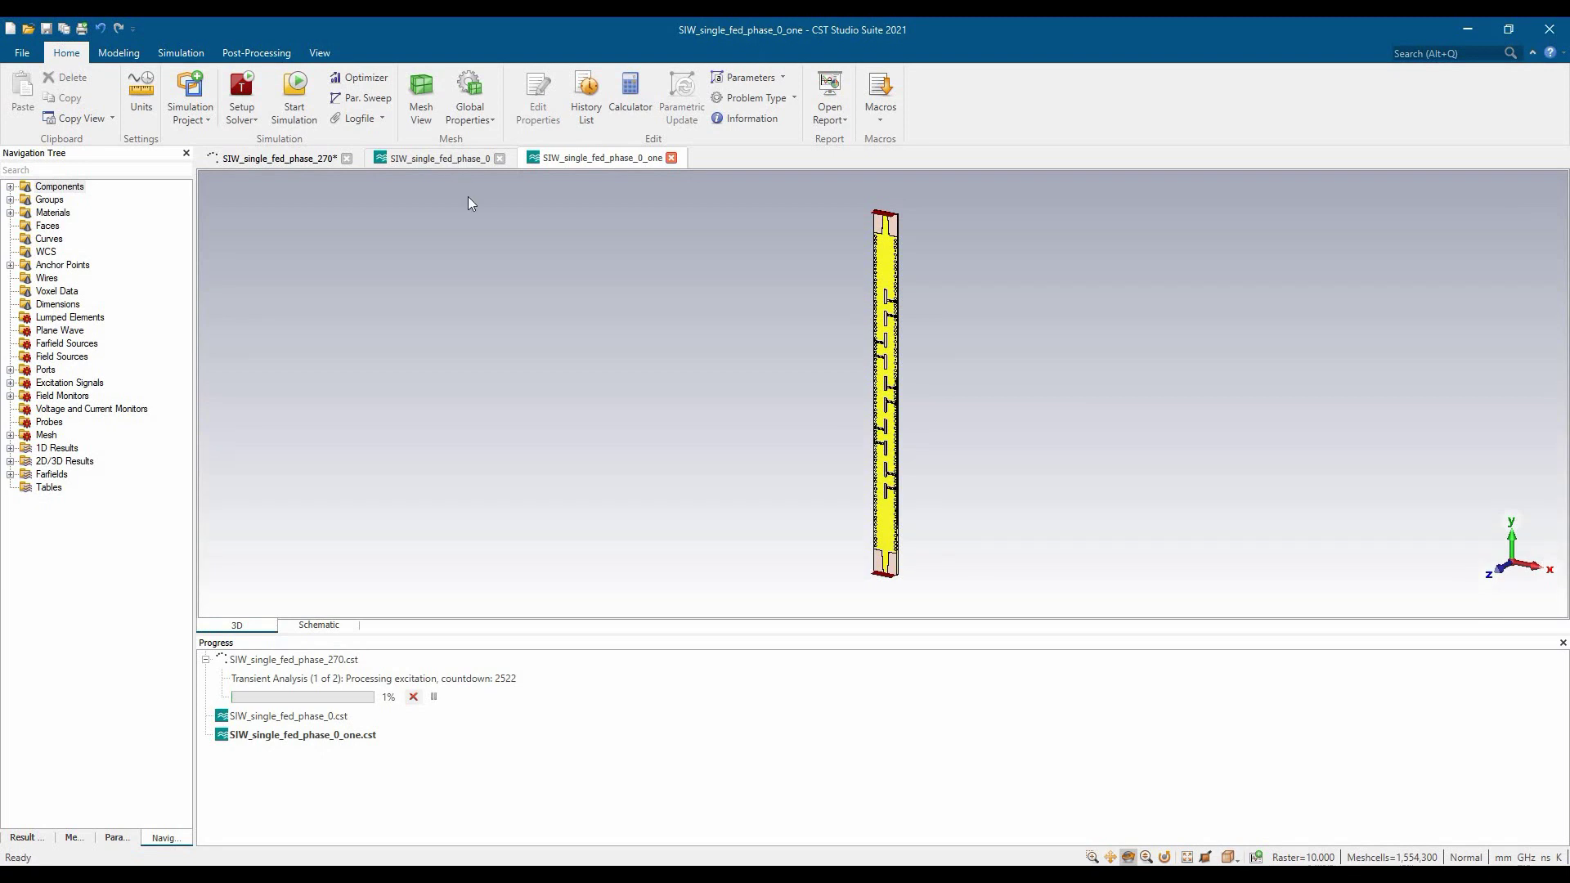
- Check SIW_single_fed_phase_0's solver Logfile for MPI statistics and total simulation time
{"action": "left_click", "coordinate": [445, 159]}
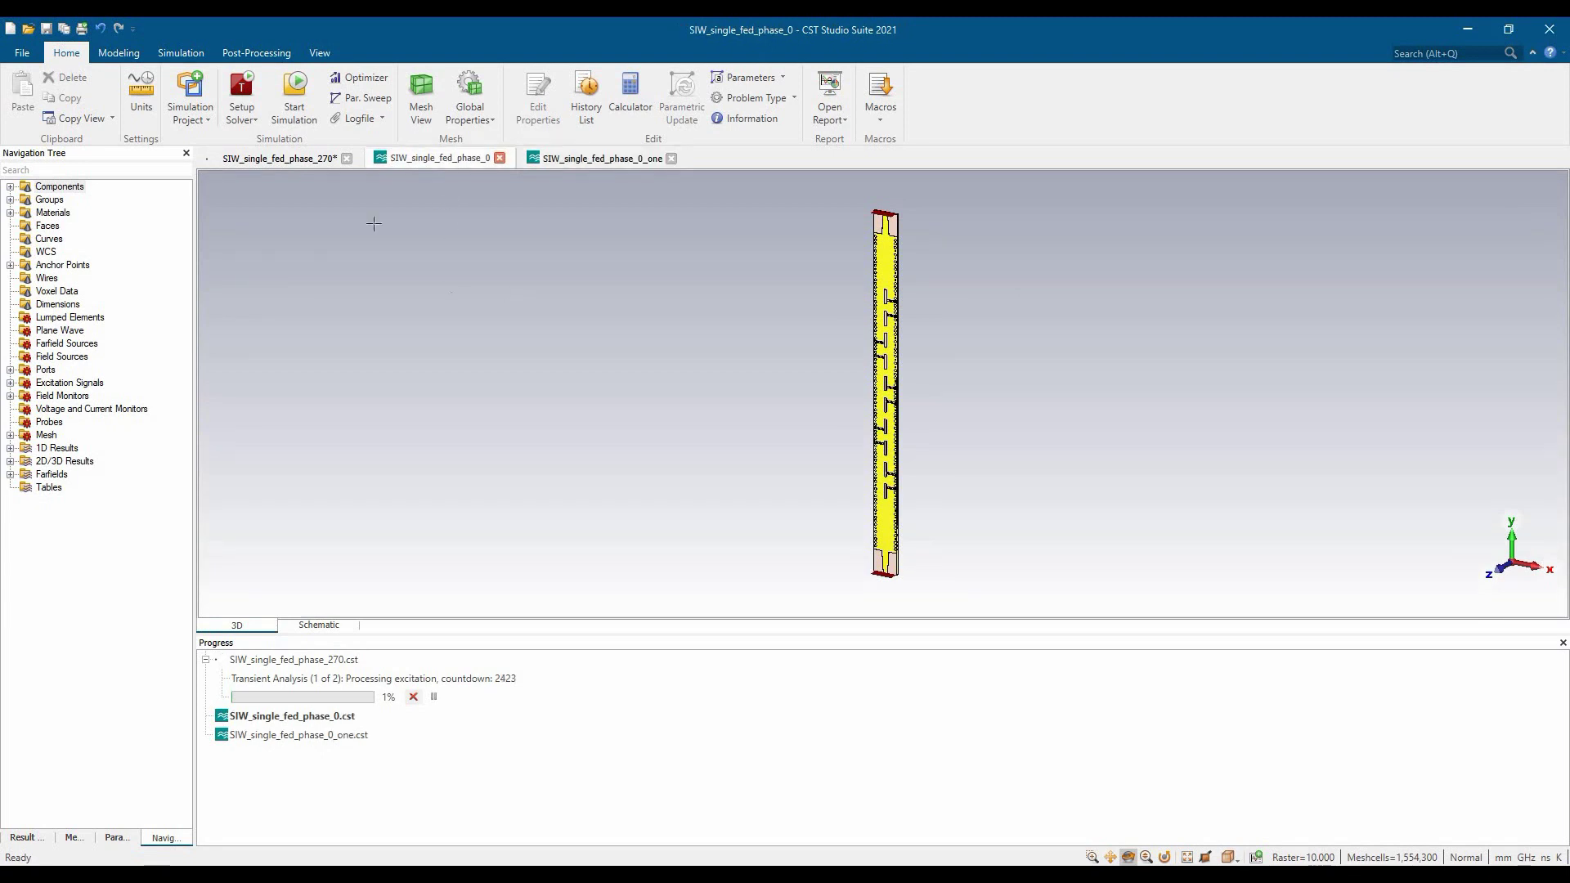
{"action": "left_click", "coordinate": [362, 118]}
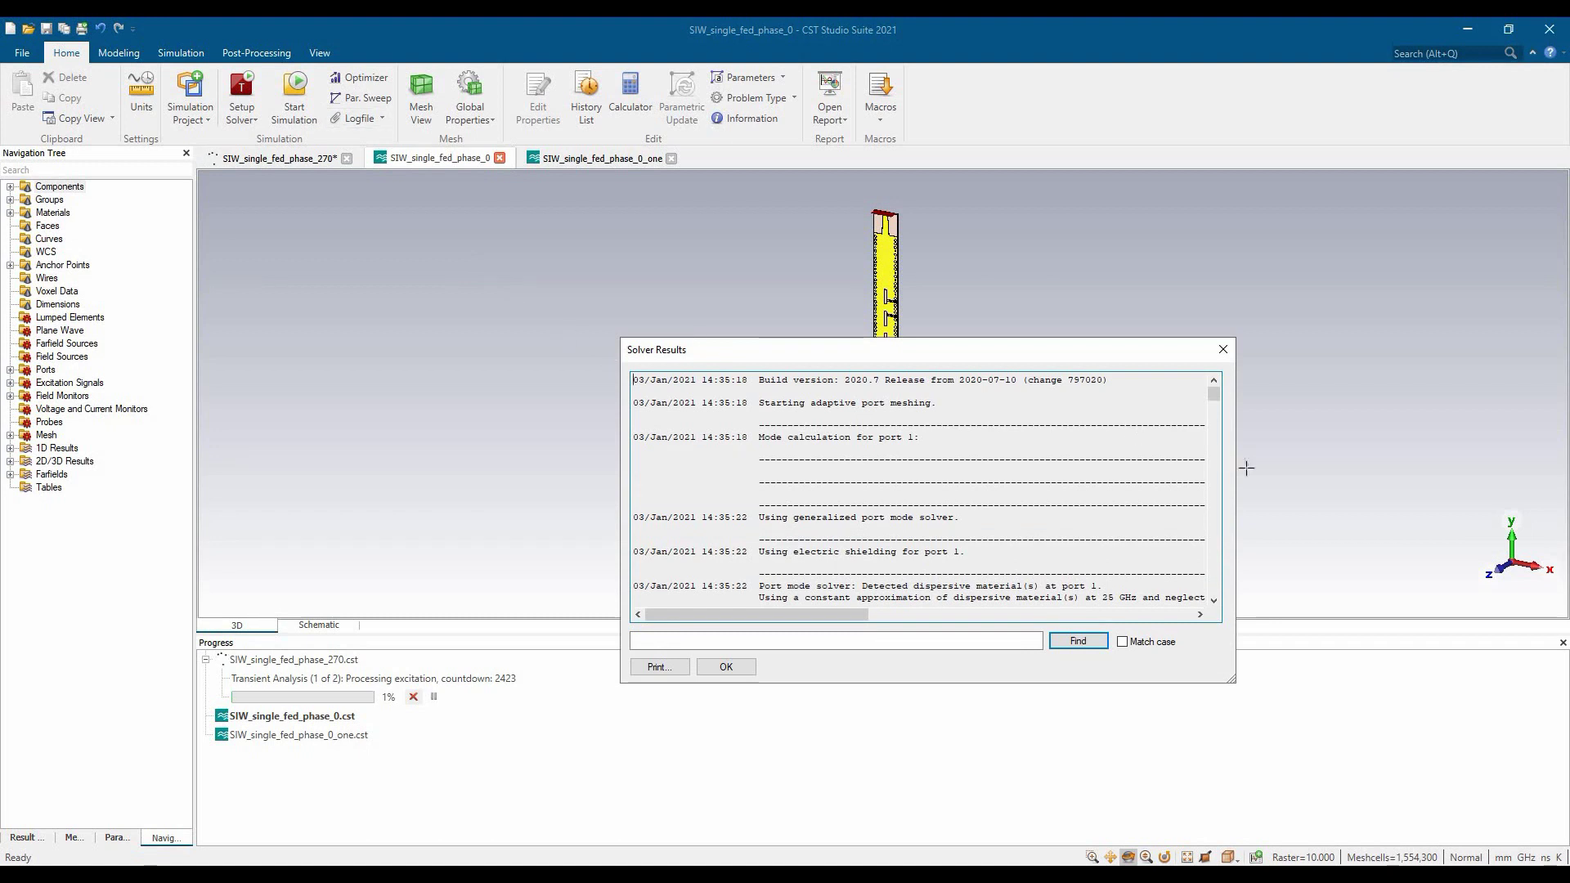
{"action": "left_click_drag", "start_coordinate": [1212, 398], "coordinate": [1208, 567]}
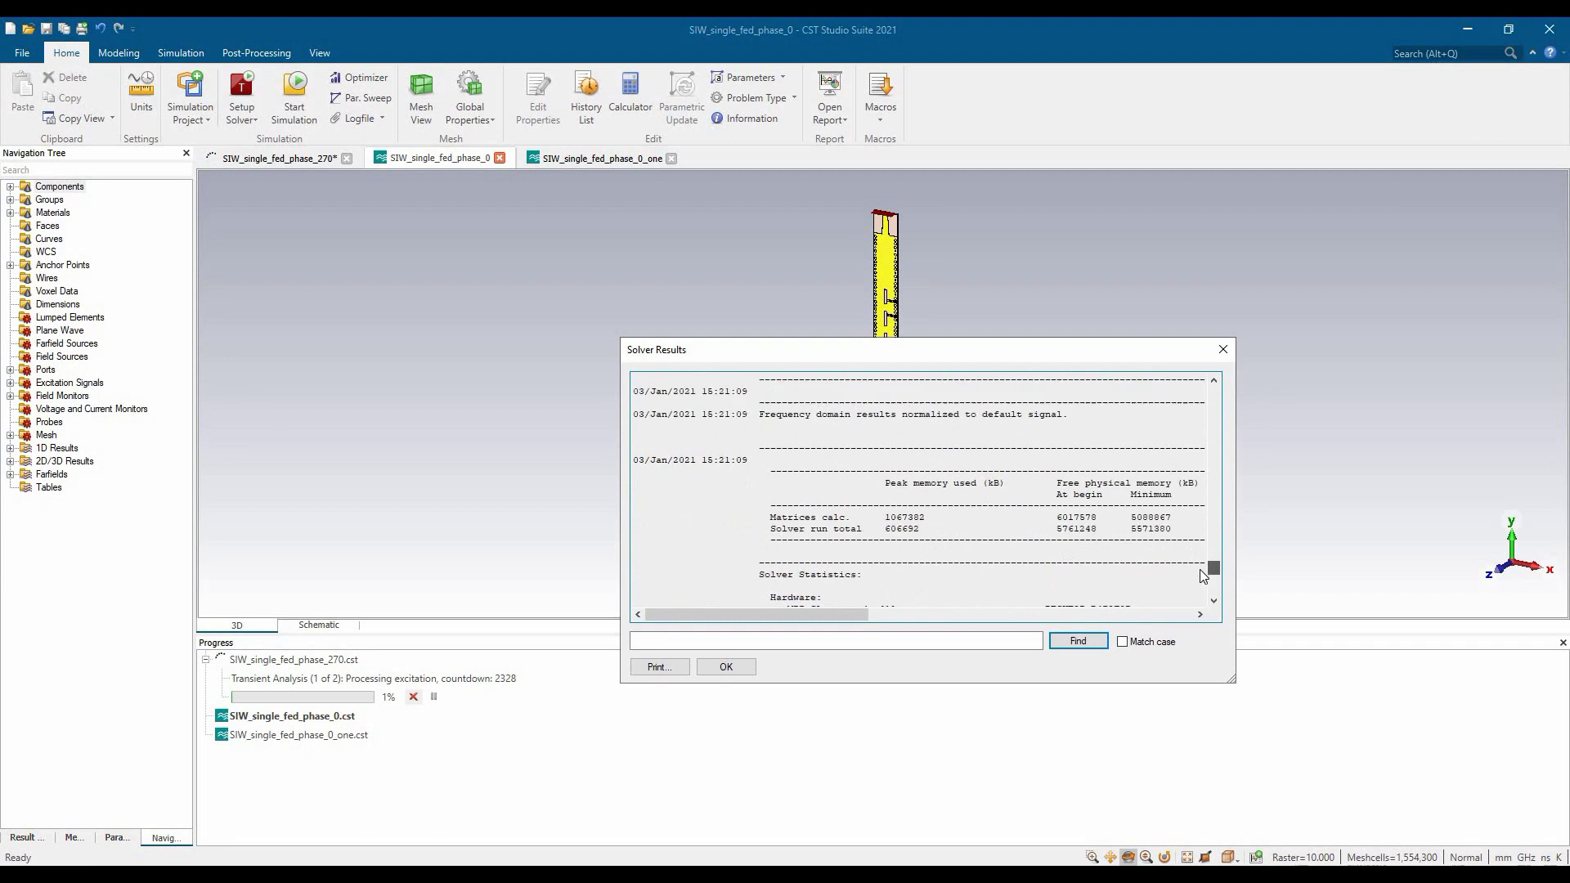
{"action": "left_click_drag", "start_coordinate": [1206, 566], "coordinate": [1197, 589]}
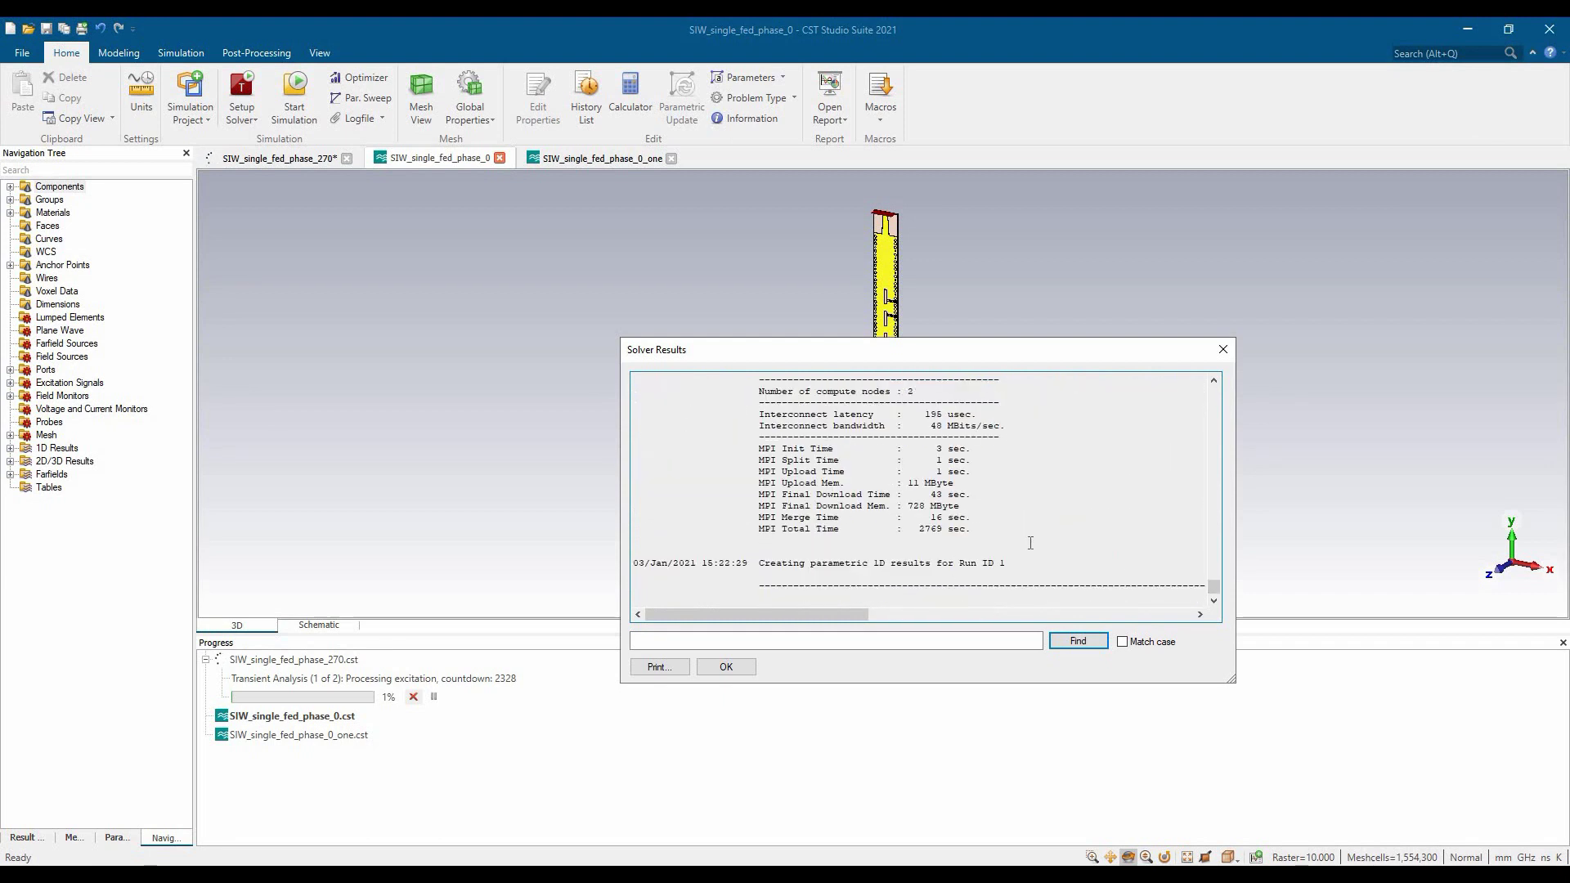
{"action": "scroll", "coordinate": [1030, 542], "scroll_direction": "up", "scroll_amount": 1}
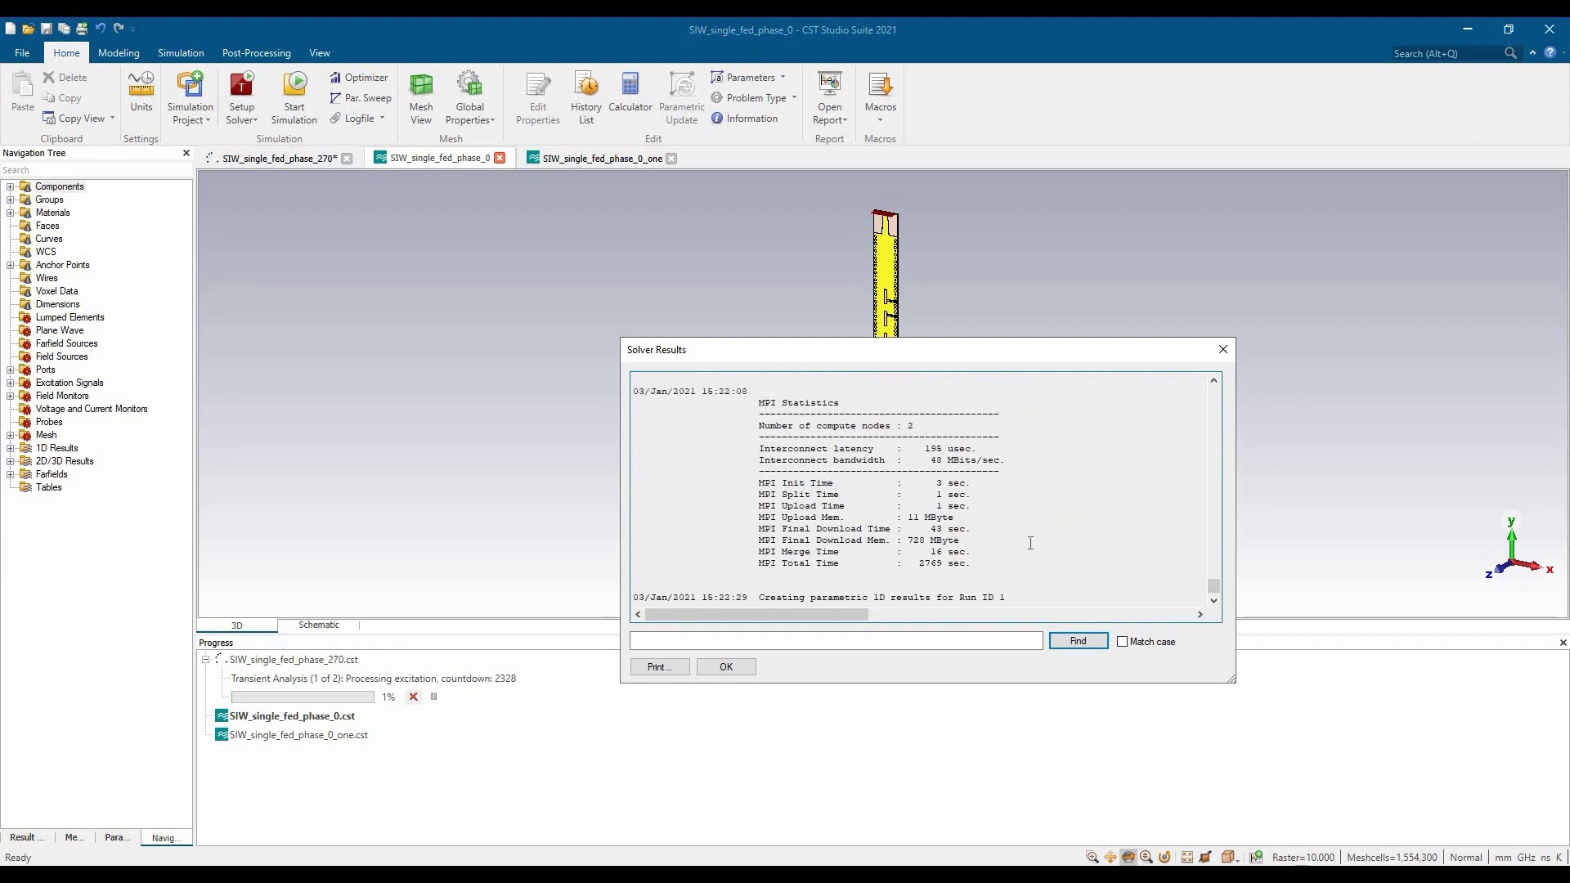
{"action": "scroll", "coordinate": [1030, 542], "scroll_direction": "up", "scroll_amount": 1}
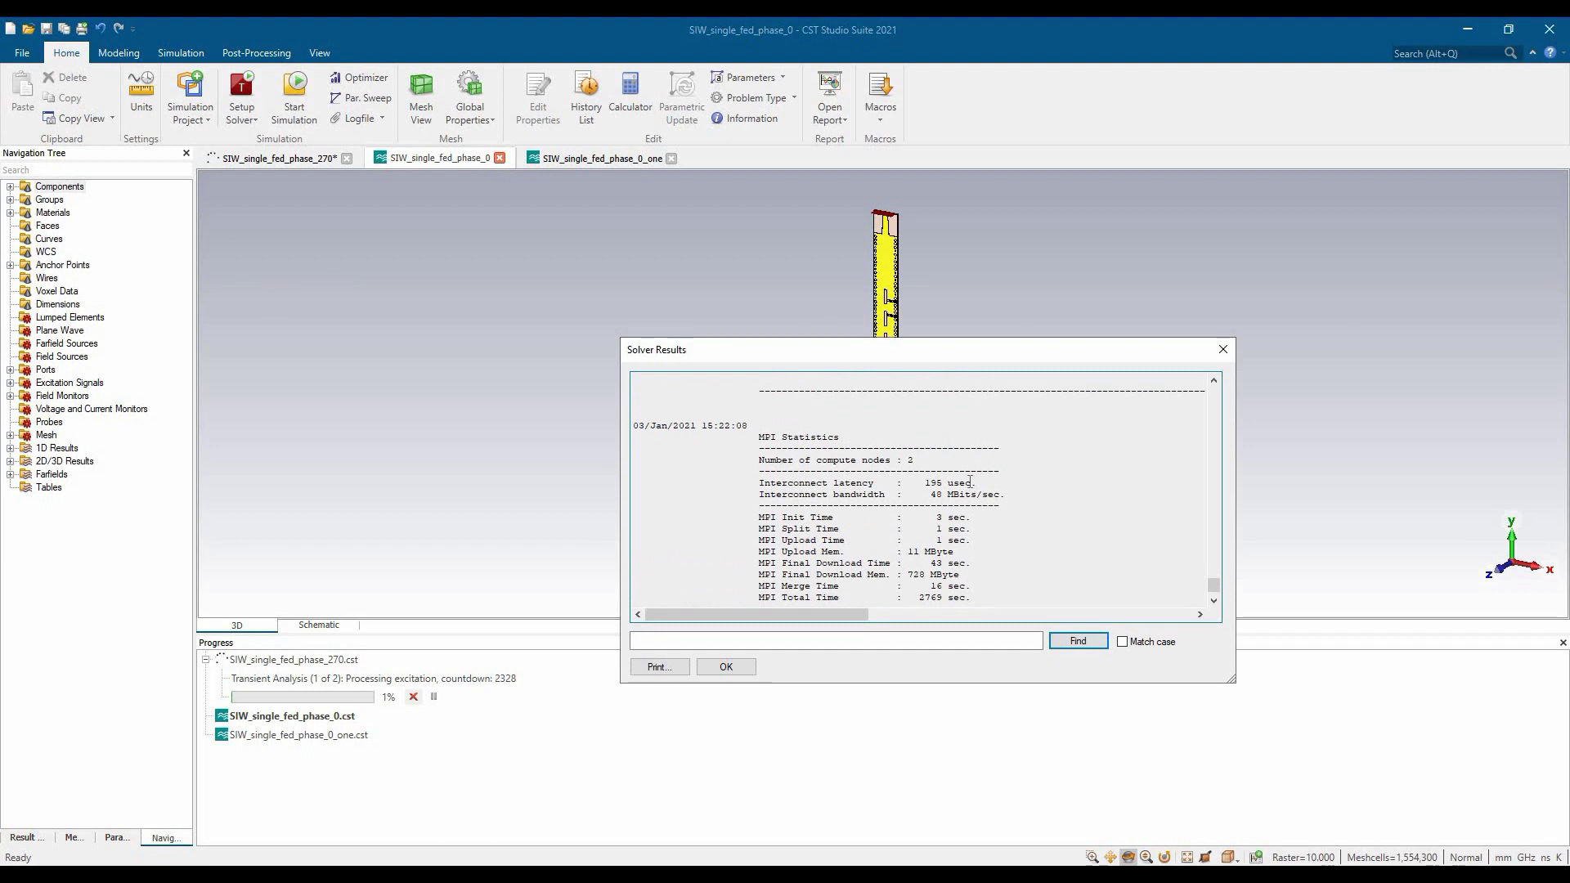
{"action": "scroll", "coordinate": [970, 483], "scroll_direction": "up", "scroll_amount": 1}
{"action": "scroll", "coordinate": [969, 482], "scroll_direction": "up", "scroll_amount": 1}
{"action": "scroll", "coordinate": [1032, 444], "scroll_direction": "up", "scroll_amount": 1}
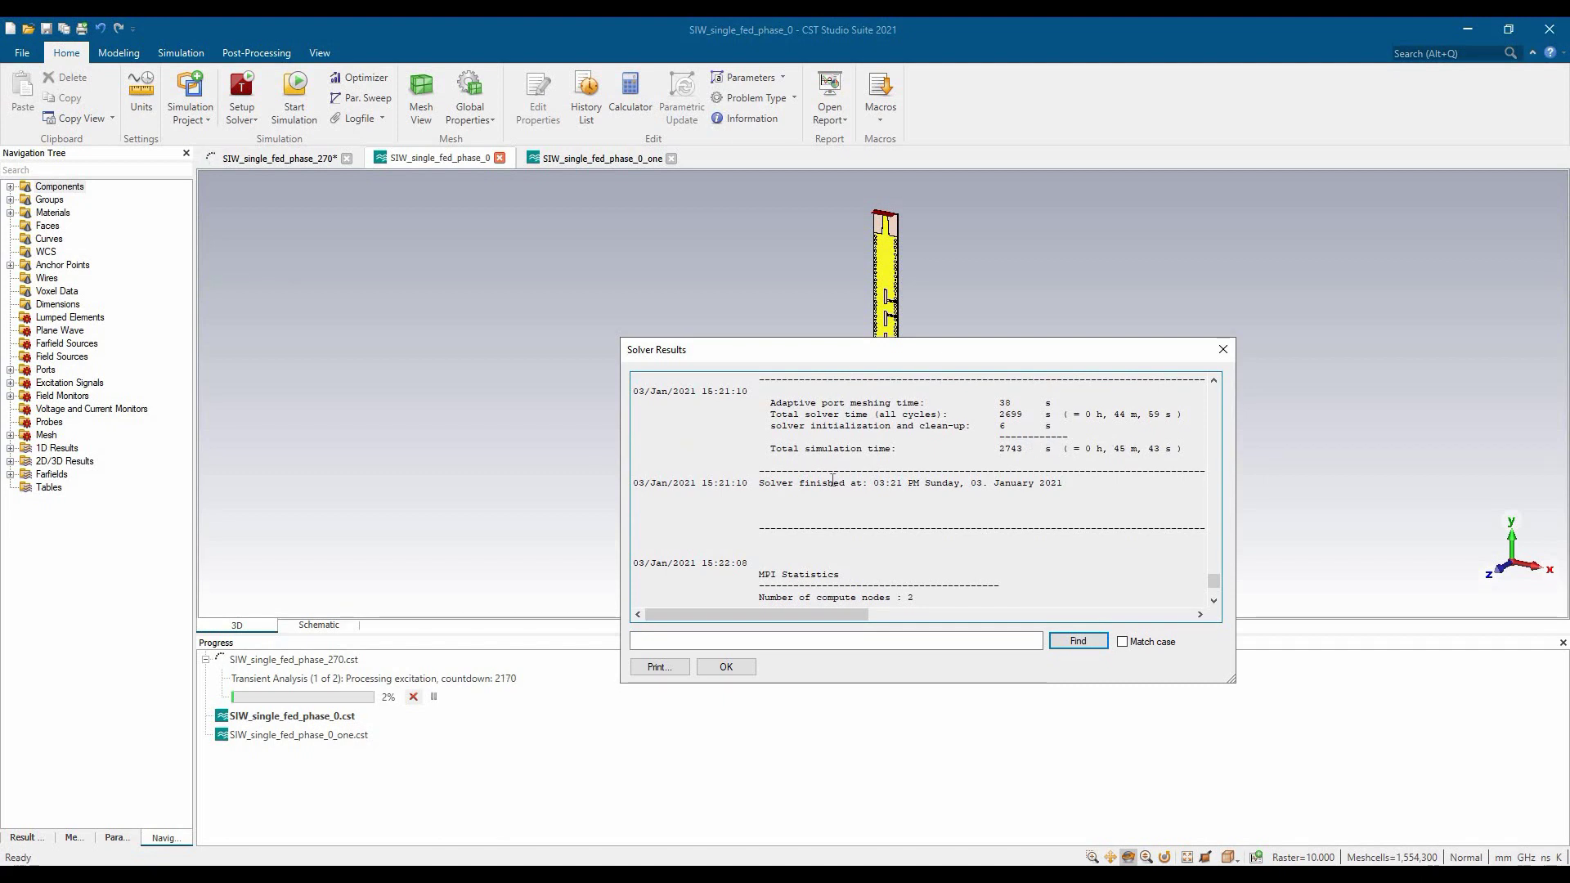
{"action": "left_click", "coordinate": [574, 161]}
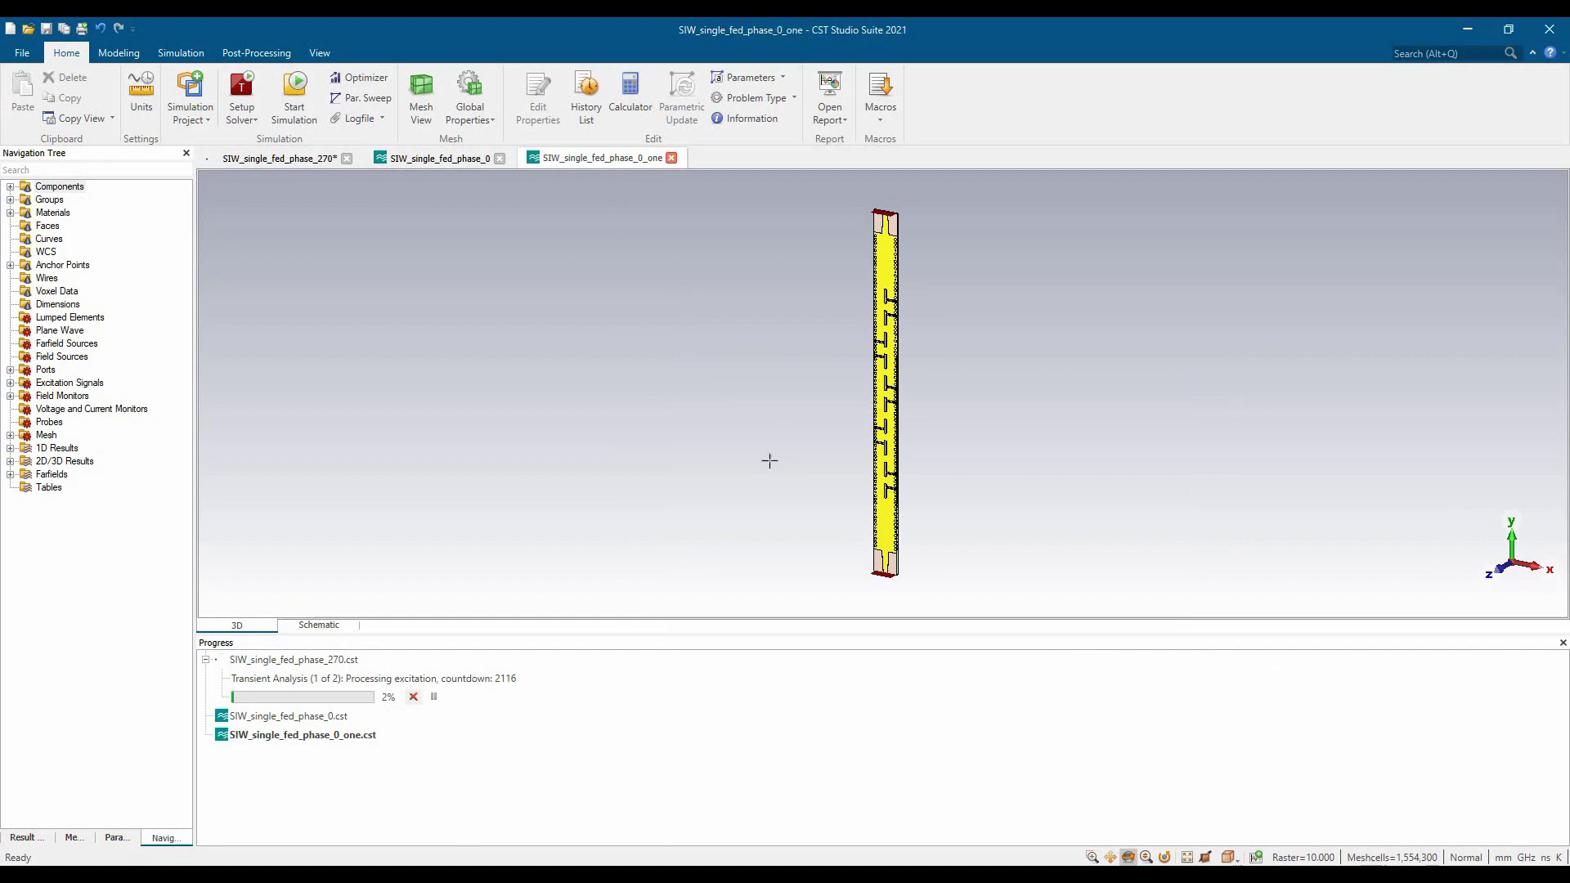
- Compare total simulation time in the phase_0_one and phase_0 logs, ending on the 2743 s run
{"action": "left_click", "coordinate": [355, 119]}
{"action": "scroll", "coordinate": [1046, 521], "scroll_direction": "down", "scroll_amount": 4}
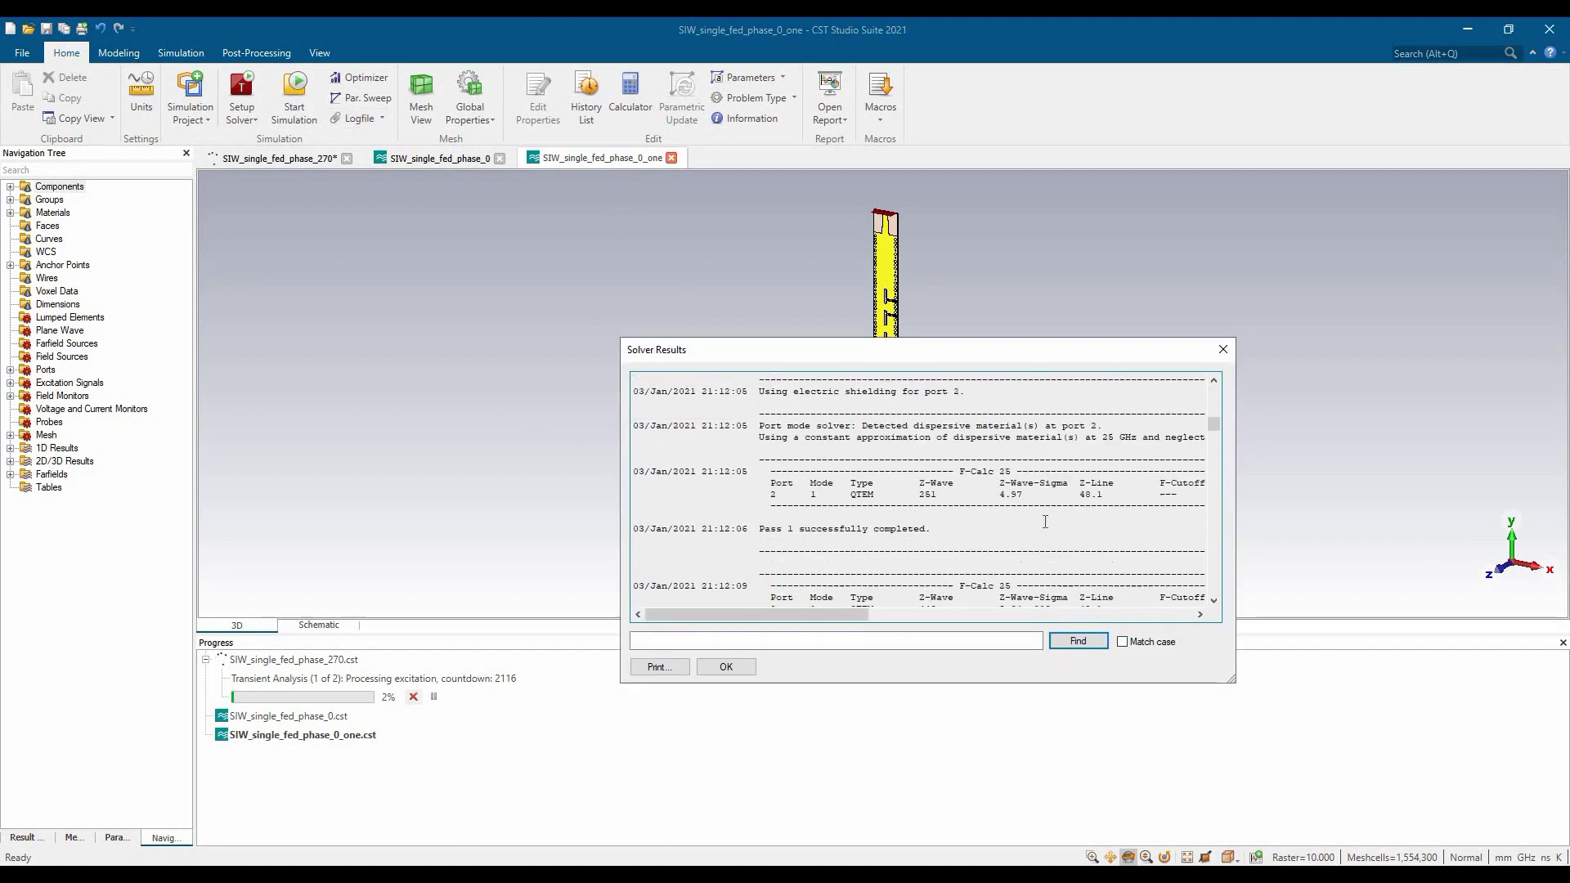
{"action": "scroll", "coordinate": [1046, 521], "scroll_direction": "down", "scroll_amount": 4}
{"action": "left_click_drag", "start_coordinate": [1217, 428], "coordinate": [1197, 587]}
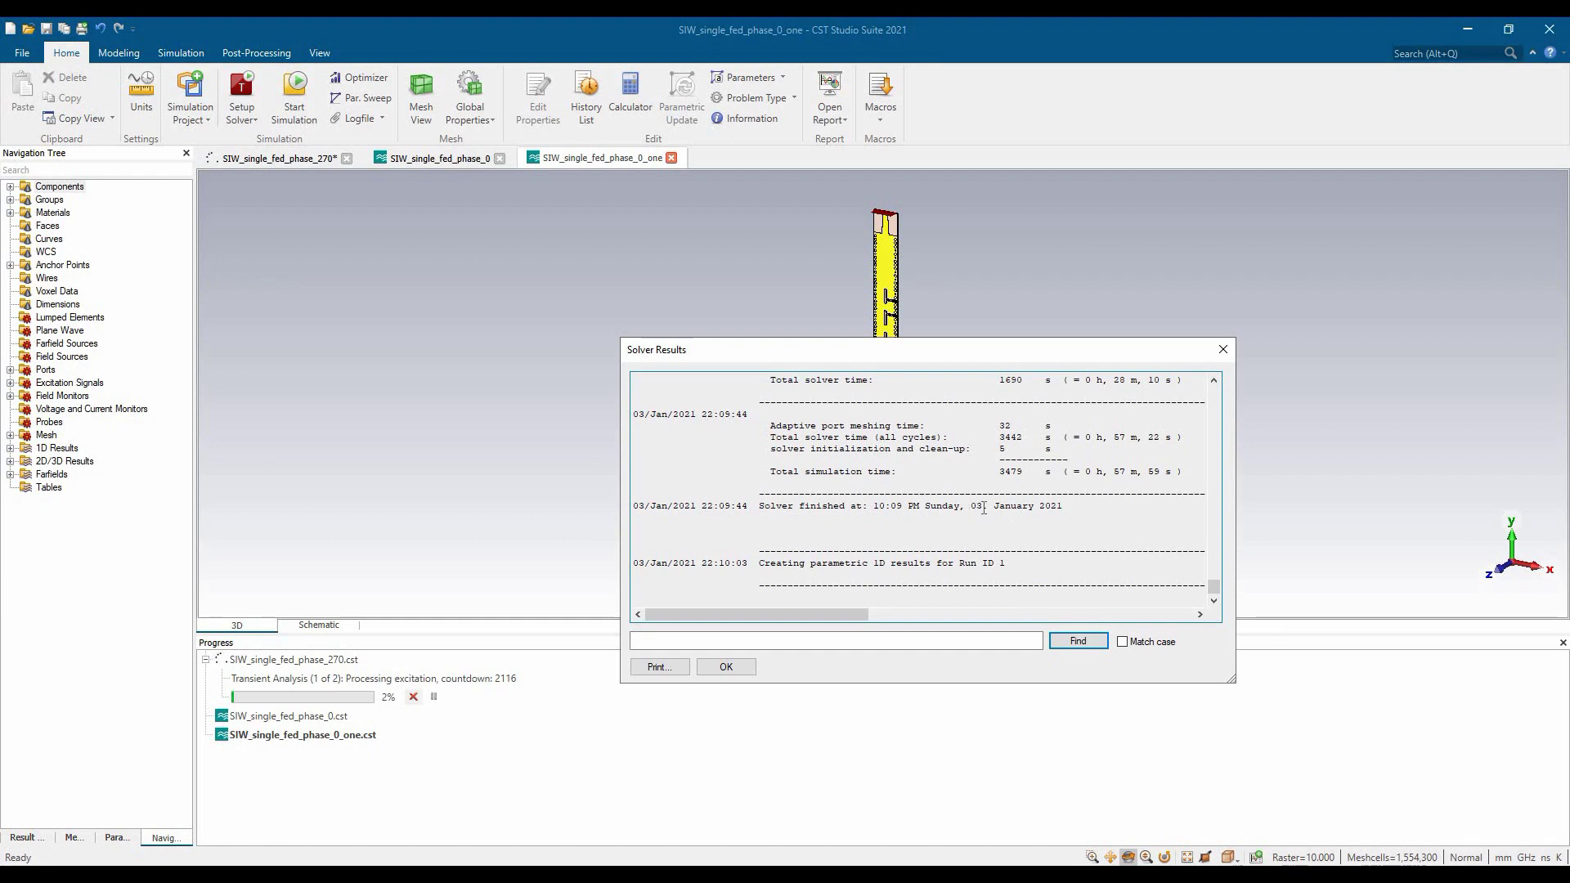
{"action": "scroll", "coordinate": [928, 506], "scroll_direction": "up", "scroll_amount": 1}
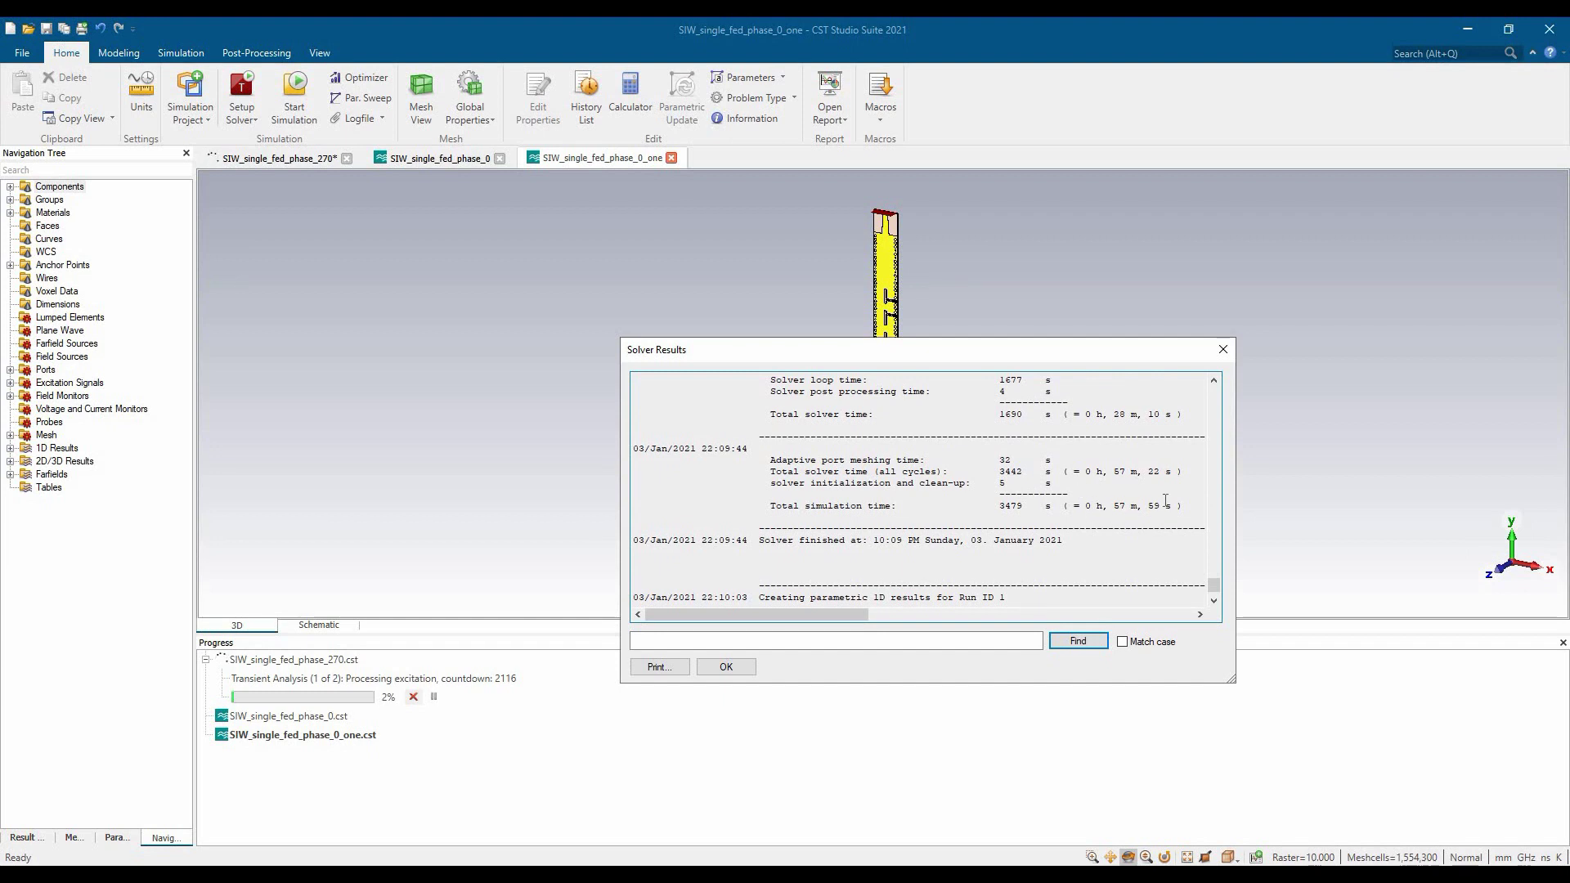
{"action": "left_click_drag", "start_coordinate": [1120, 504], "coordinate": [1189, 512]}
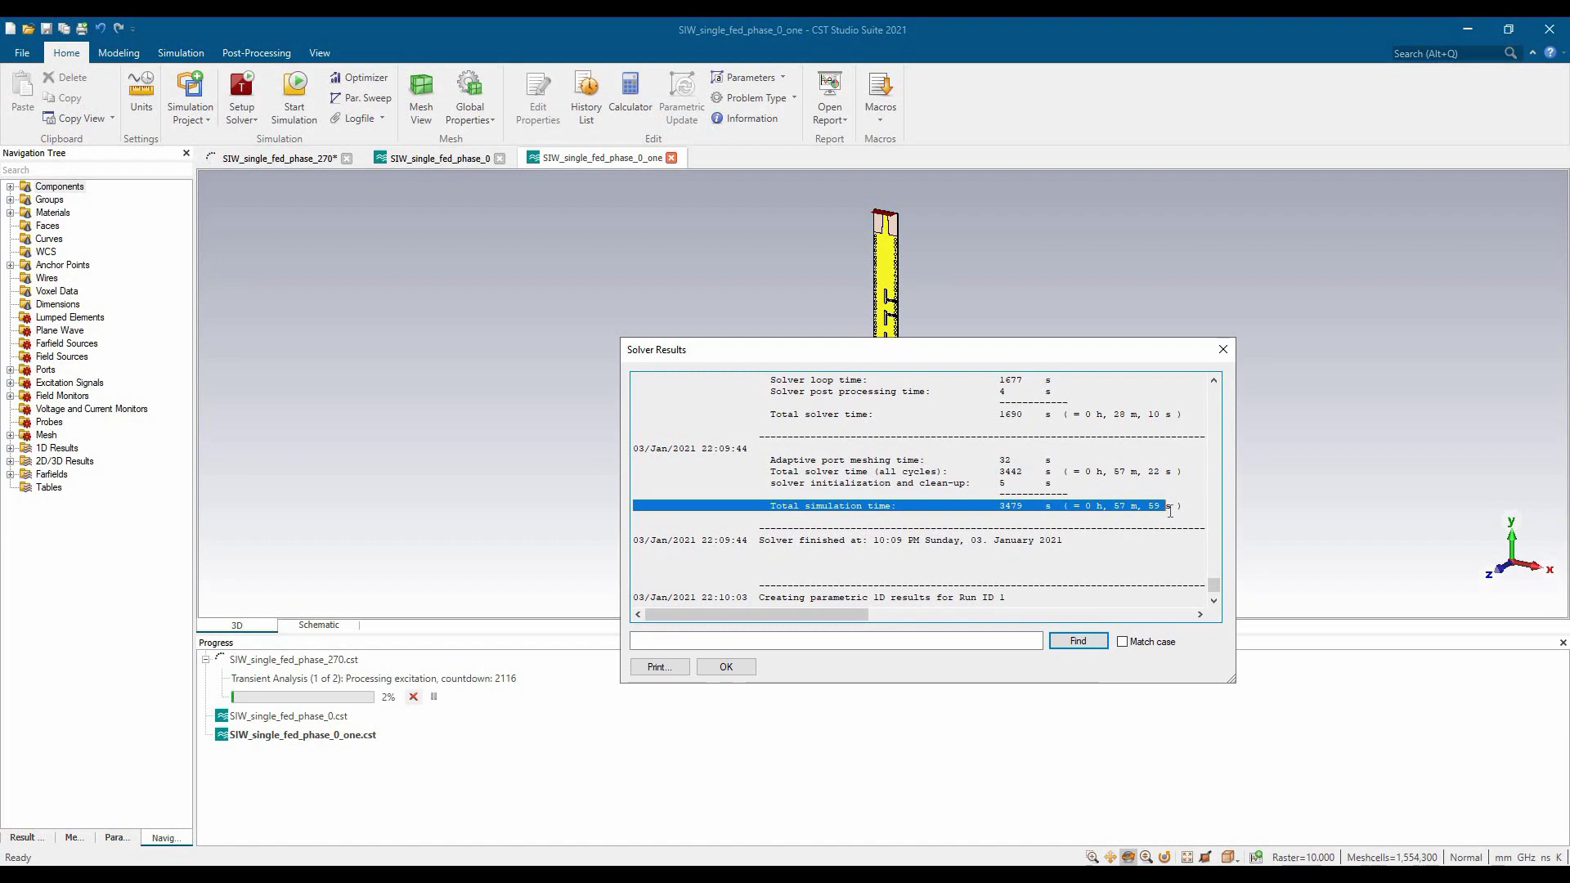
{"action": "left_click", "coordinate": [1188, 512]}
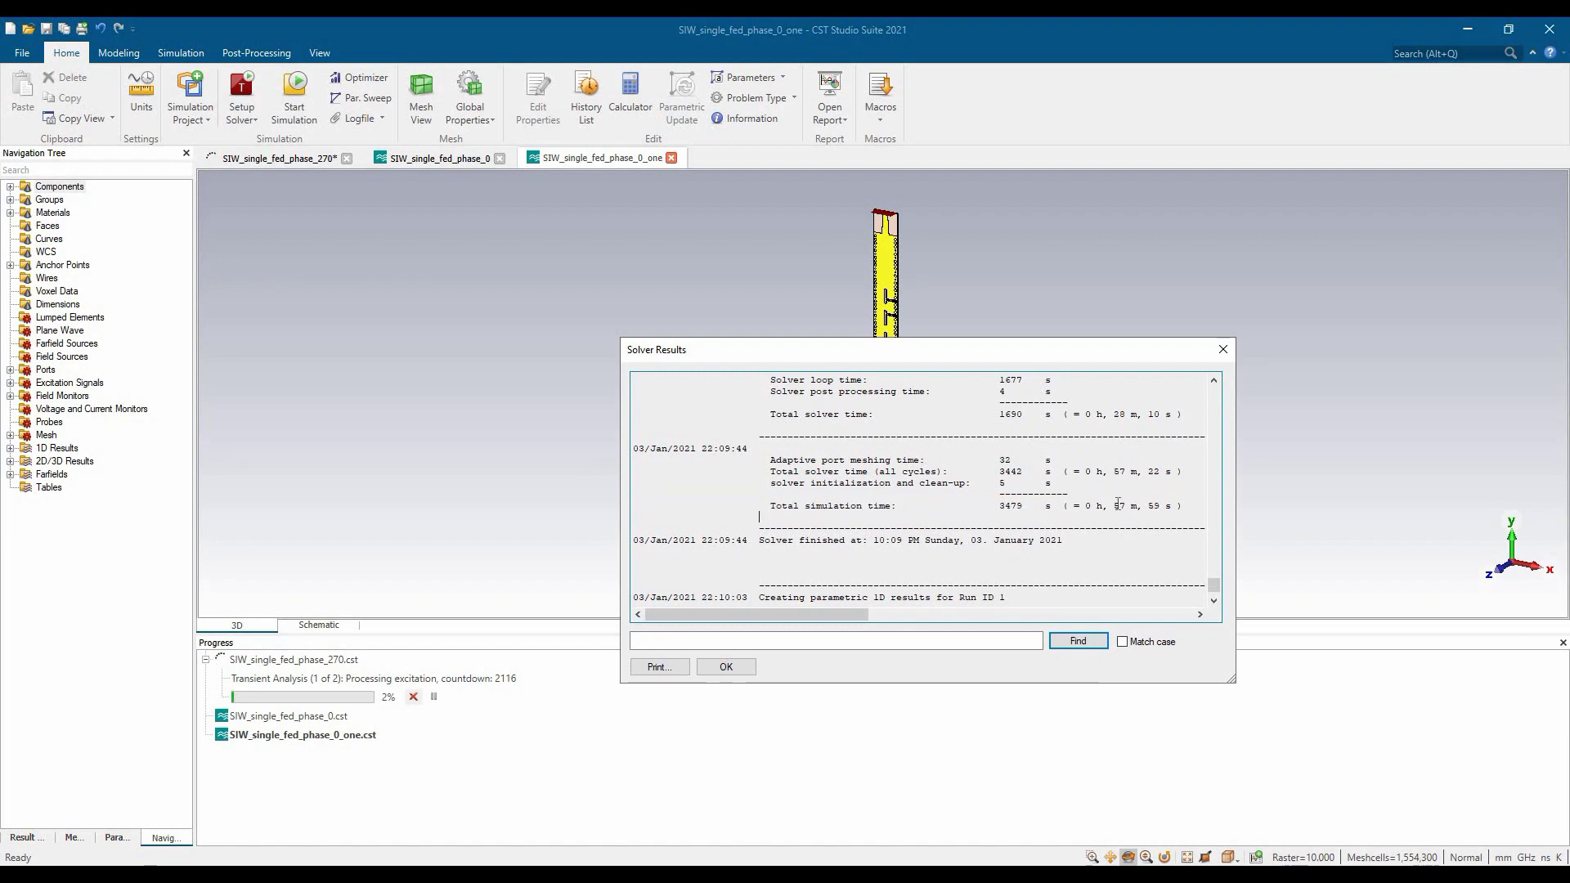
{"action": "left_click", "coordinate": [439, 159]}
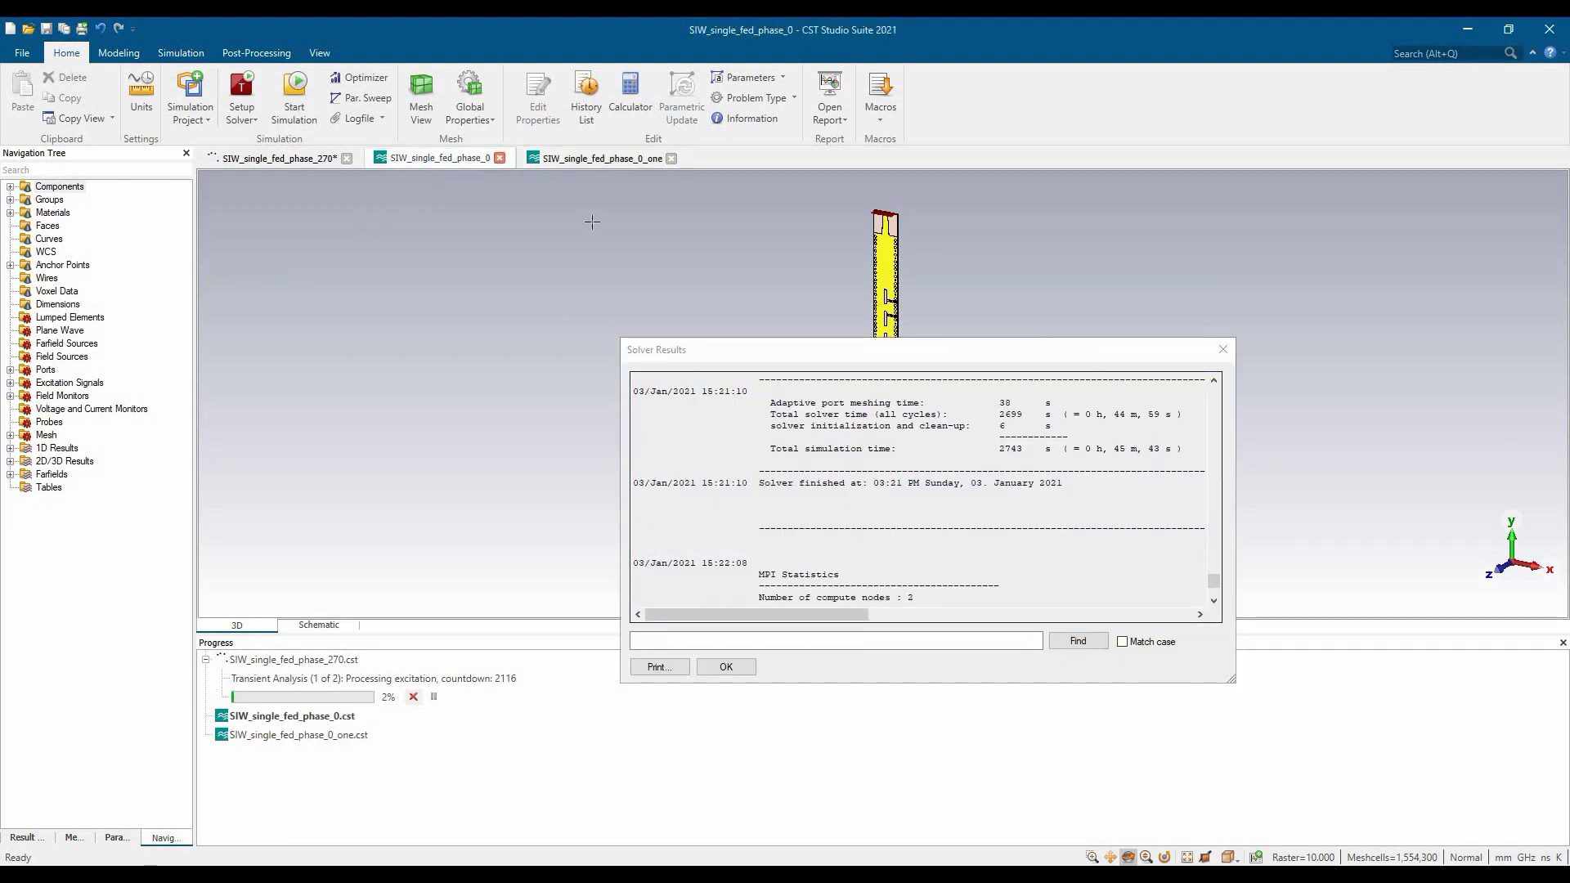
{"action": "left_click", "coordinate": [608, 163]}
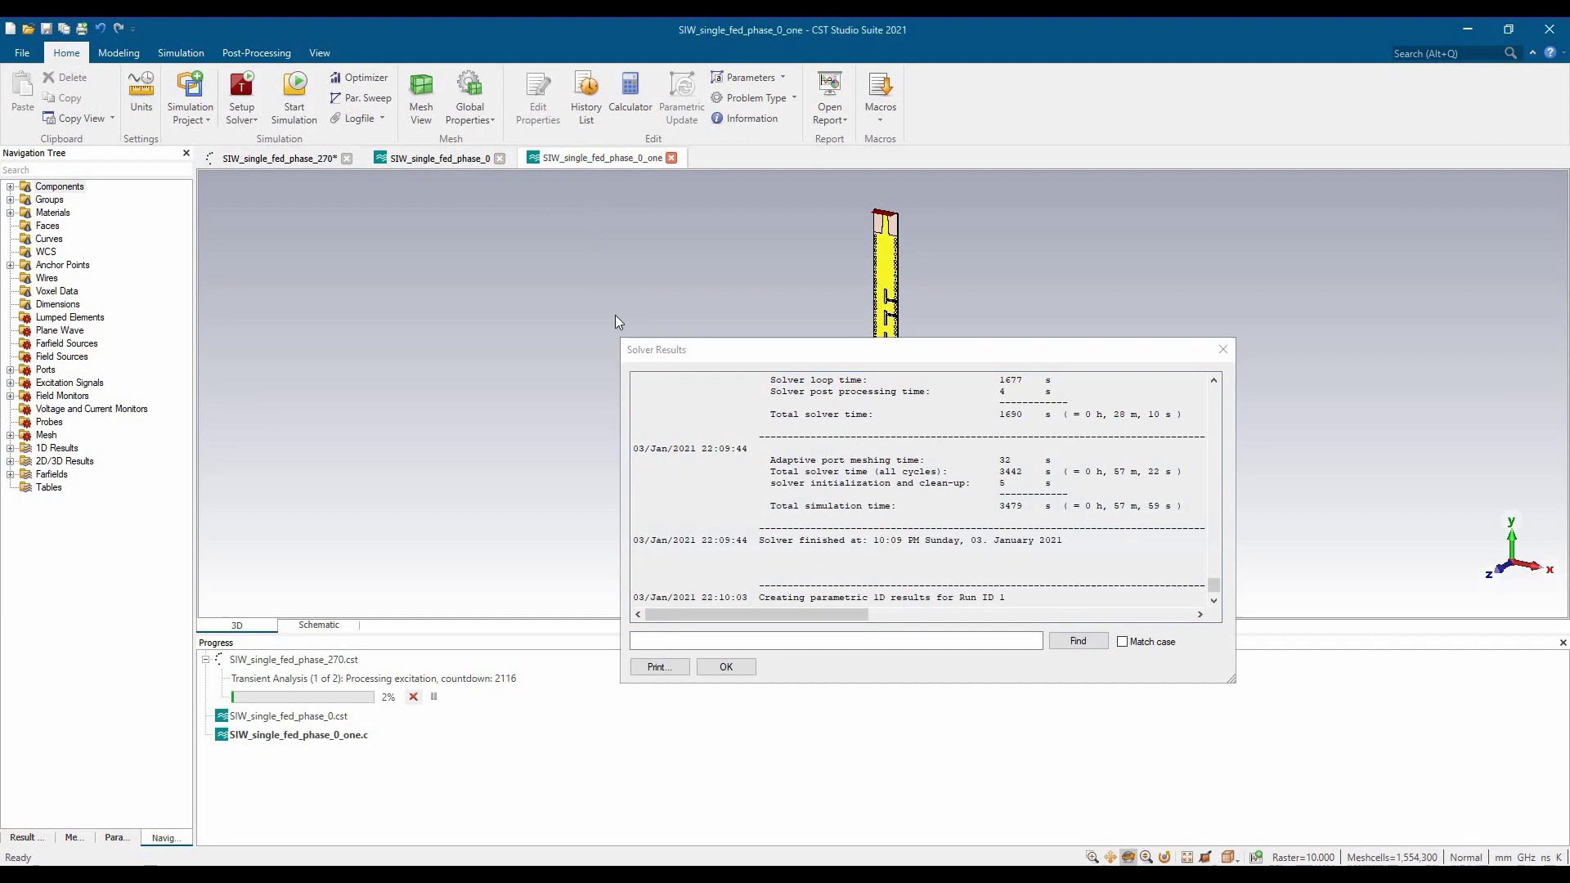
{"action": "left_click", "coordinate": [408, 157]}
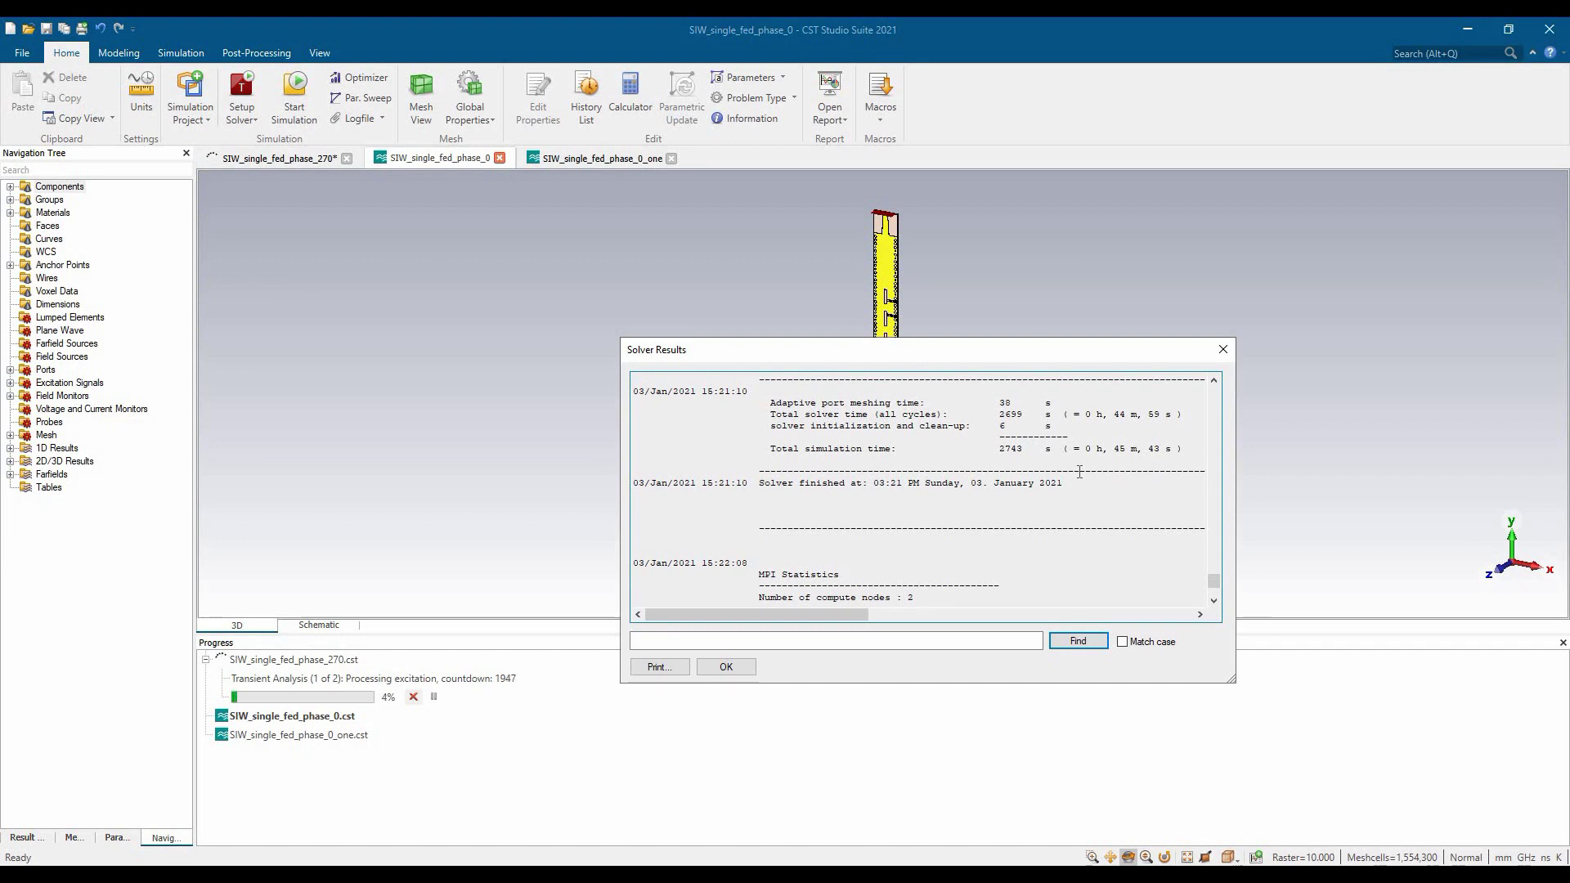
{"action": "key", "text": "ctrl+shift+Escape"}
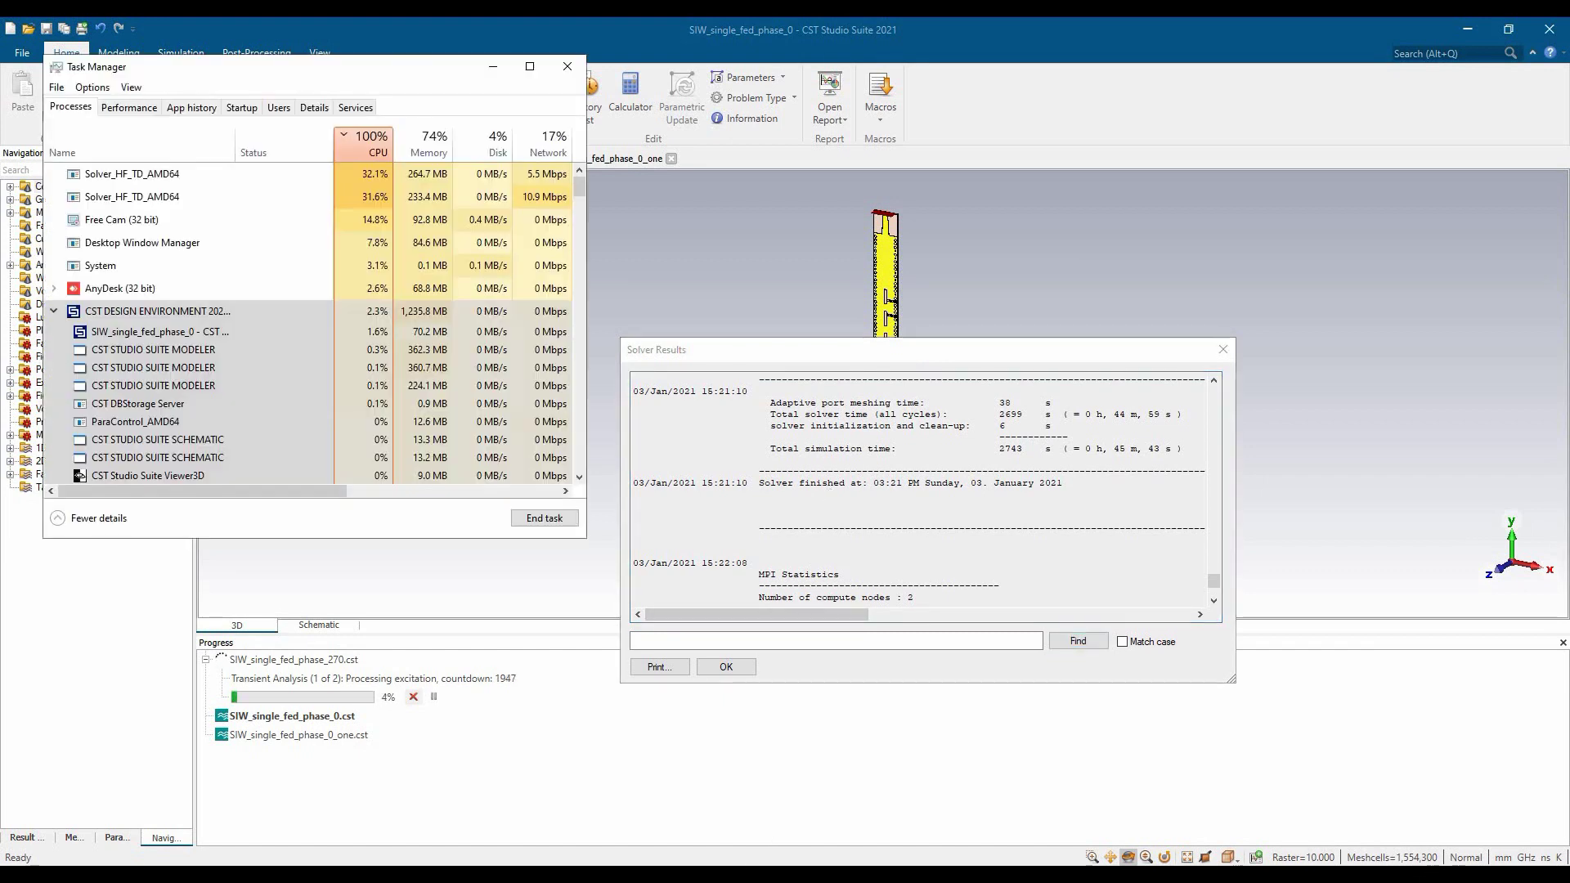
{"action": "left_click", "coordinate": [658, 809]}
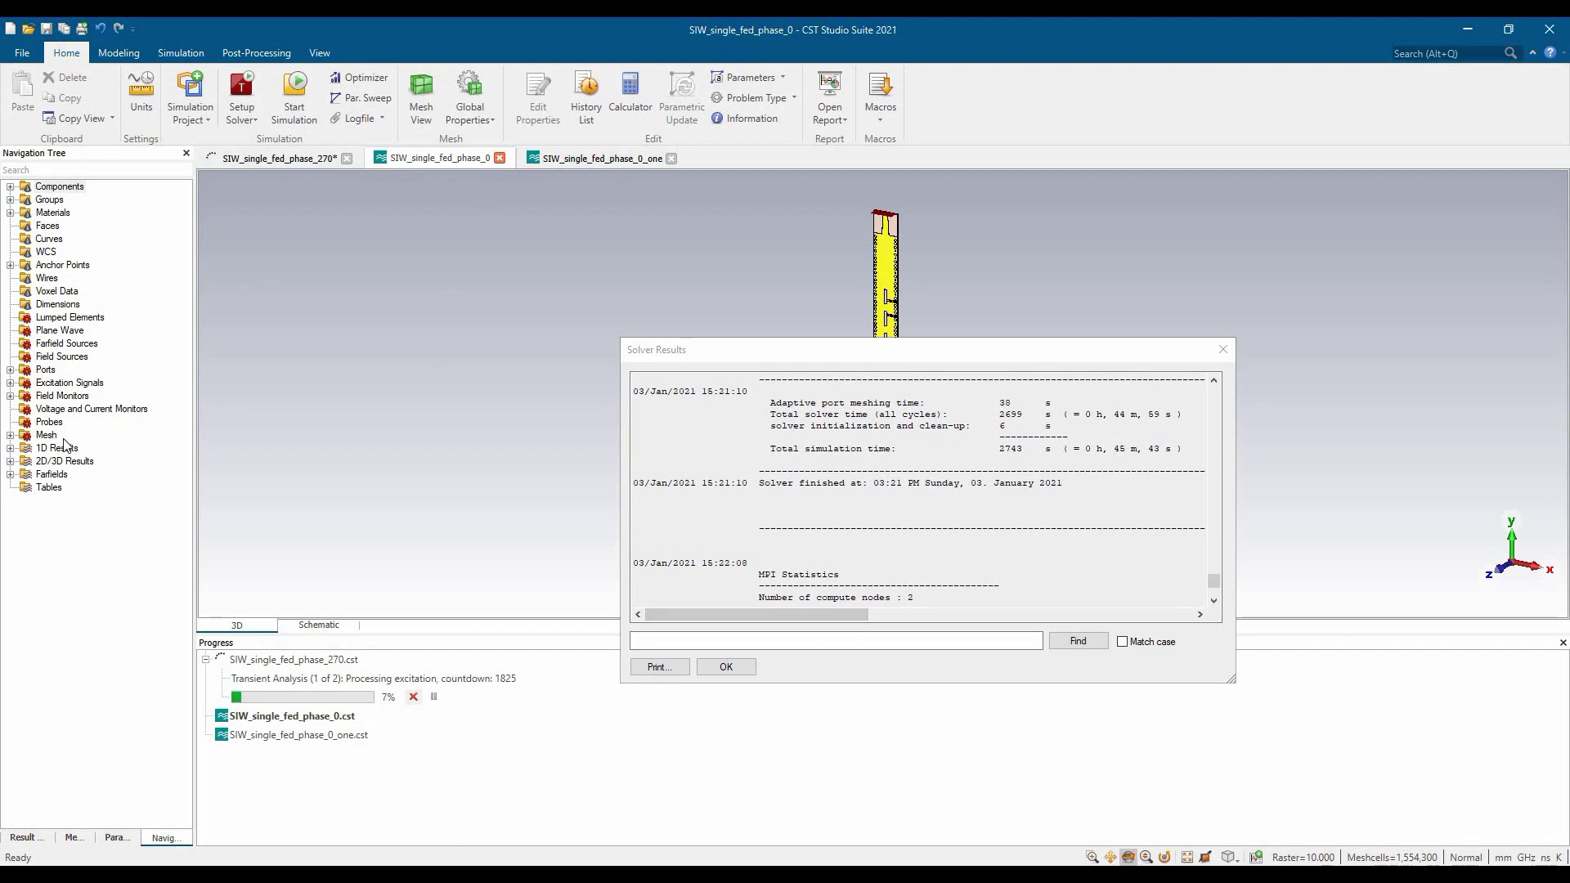
- Plot SIW_single_fed_phase_0's farfield (f=25) [1[1,0]+2[1,0]] in 3D, showing 10.25 dBi realized gain
{"action": "left_click", "coordinate": [728, 662]}
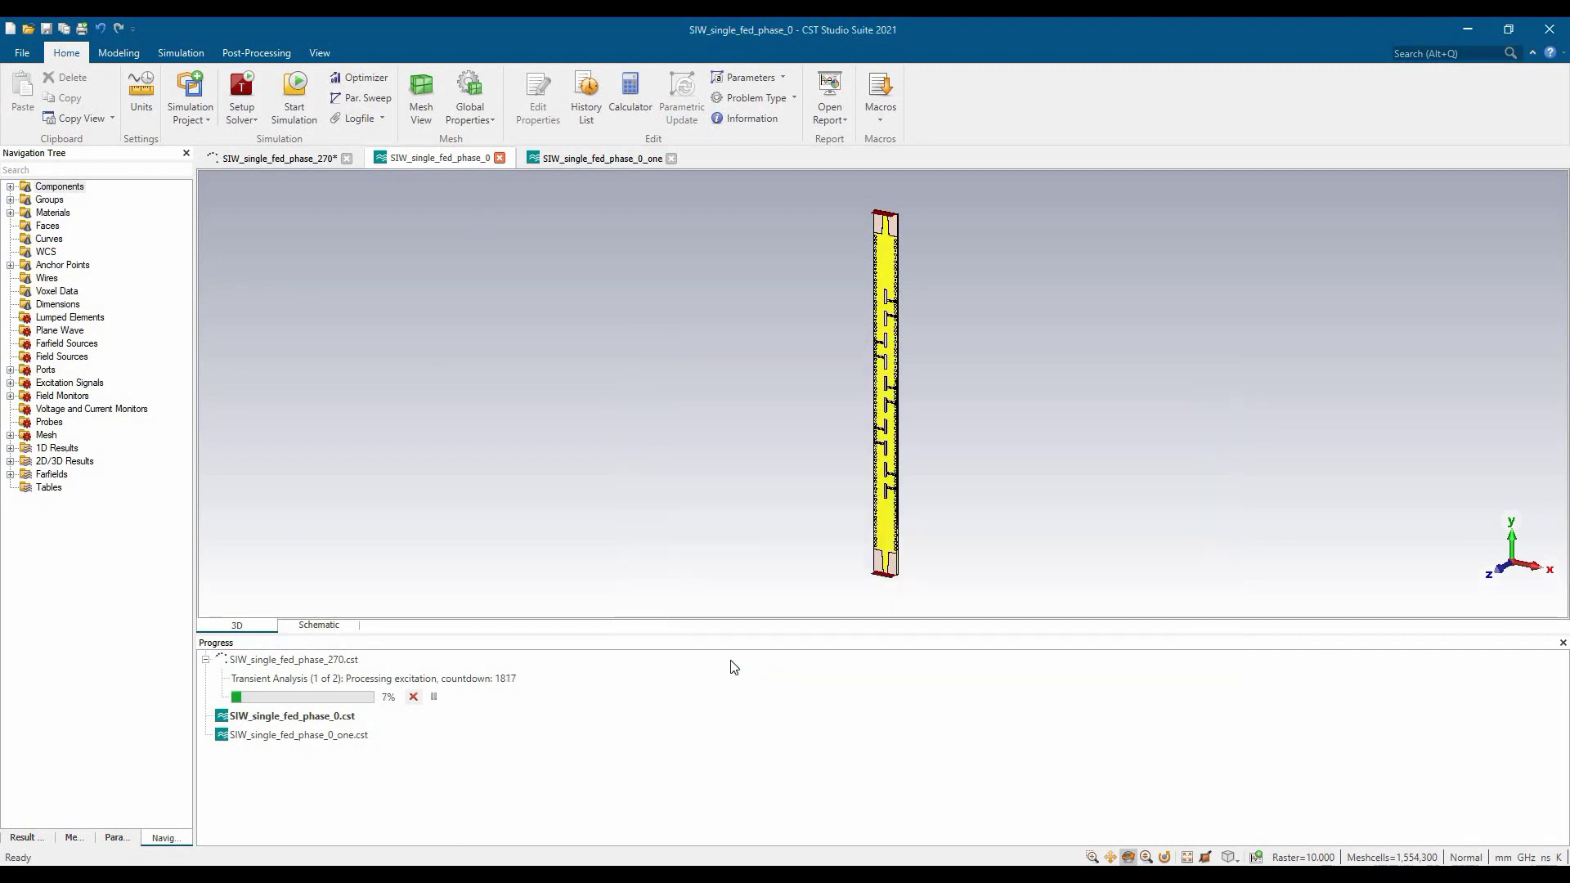
{"action": "left_click", "coordinate": [9, 474]}
{"action": "left_click", "coordinate": [116, 527]}
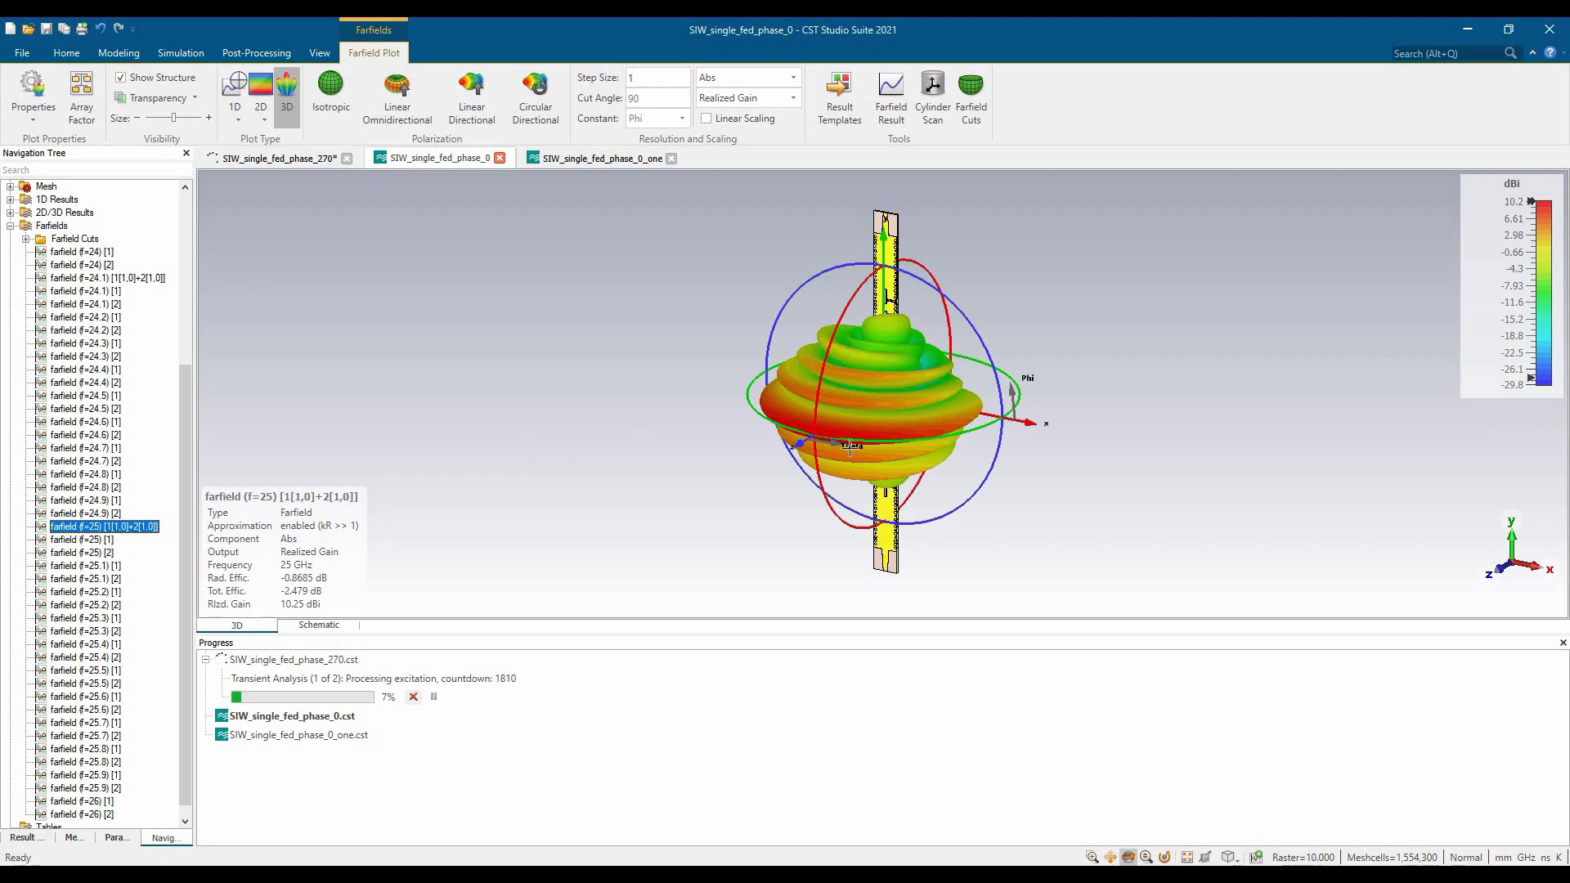
{"action": "left_click_drag", "start_coordinate": [849, 447], "coordinate": [915, 475]}
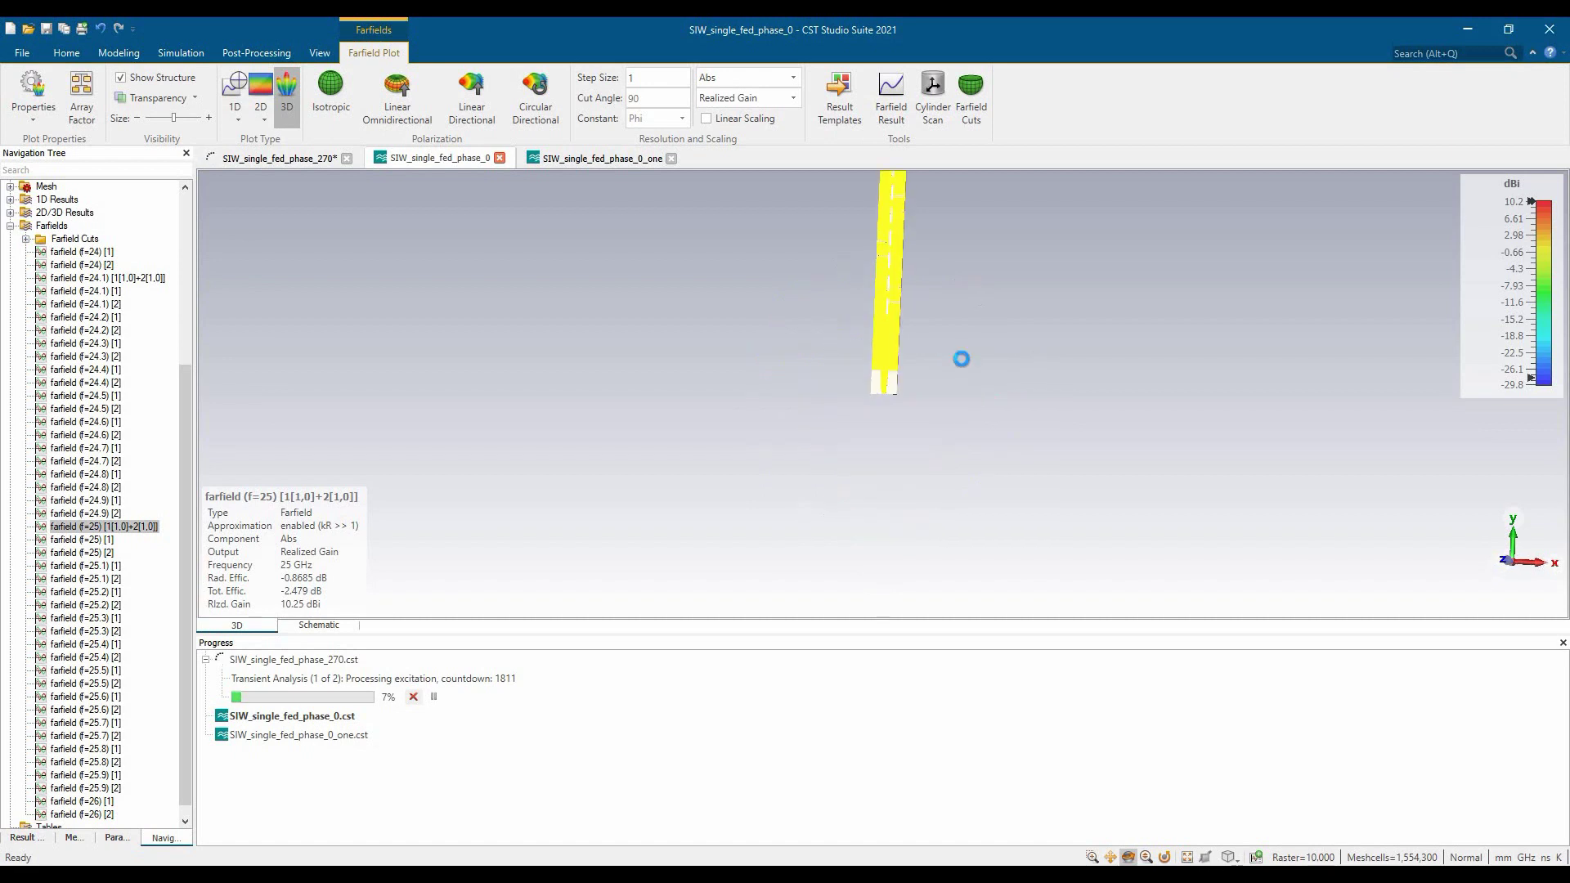
{"action": "middle_click_drag", "start_coordinate": [969, 549], "coordinate": [964, 357]}
{"action": "key", "text": "space"}
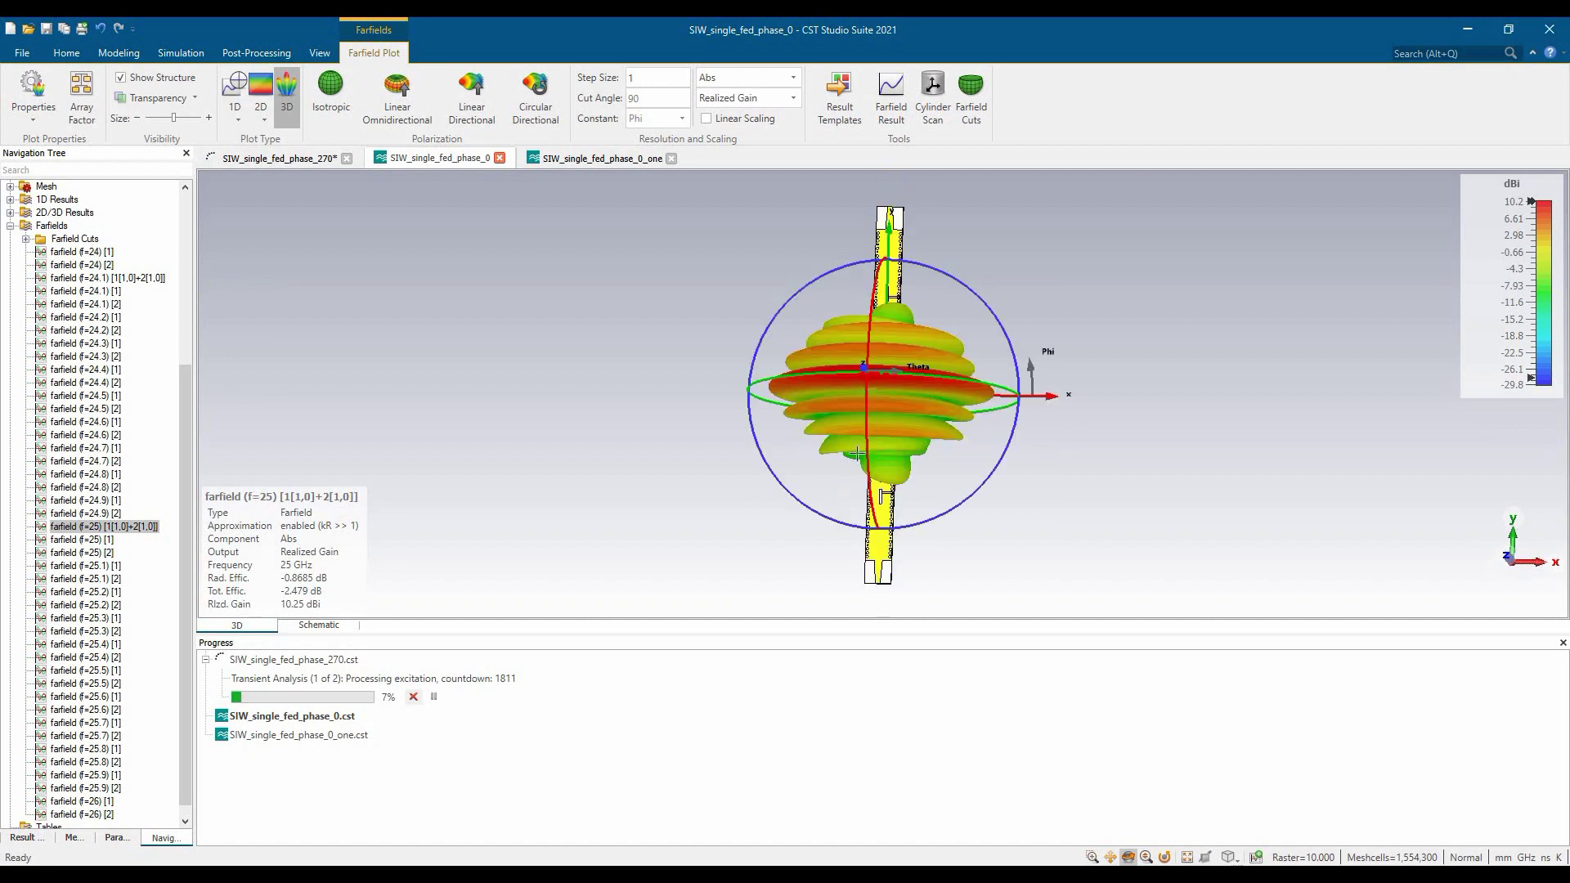
{"action": "left_click", "coordinate": [598, 158]}
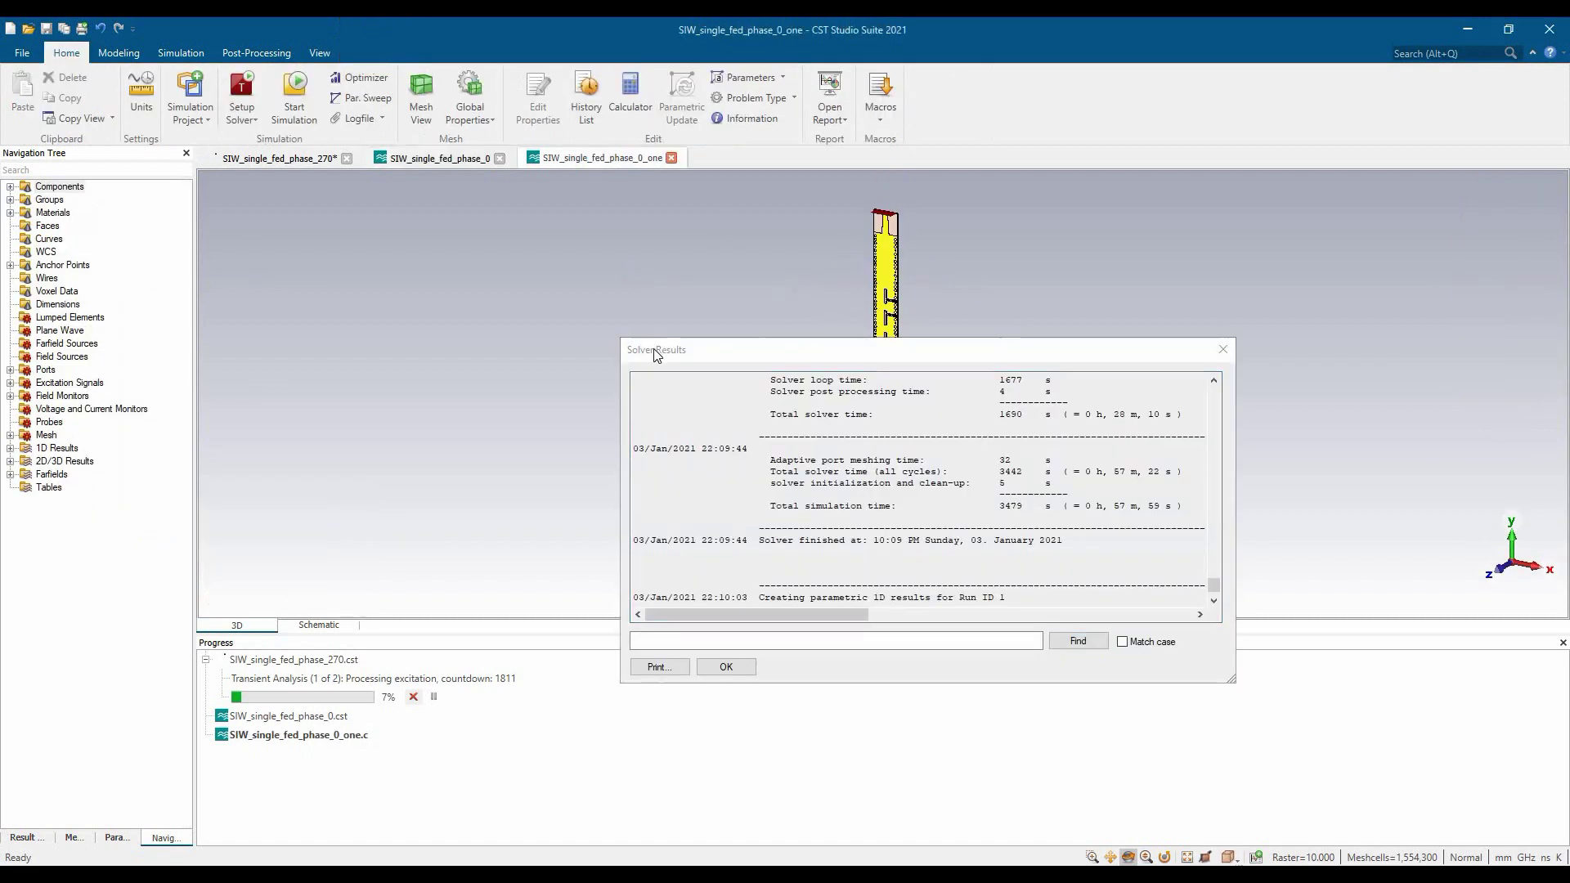
- Plot SIW_single_fed_phase_0_one's farfield (f=25) [1[1,0]+2[1,0]] in 3D from the front
{"action": "left_click", "coordinate": [726, 667]}
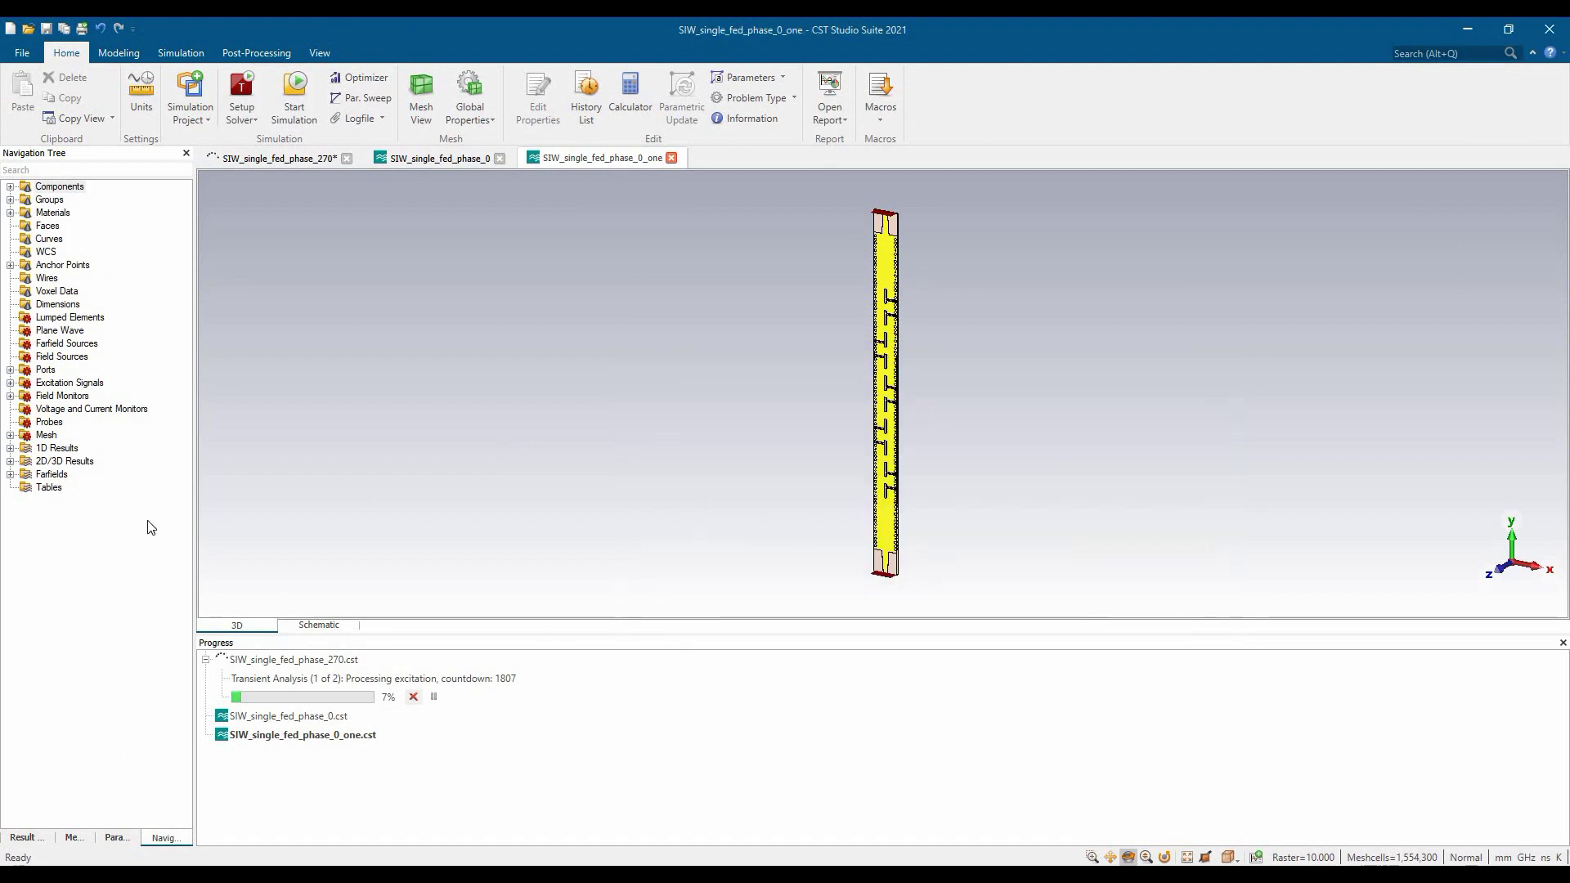
{"action": "left_click", "coordinate": [10, 474]}
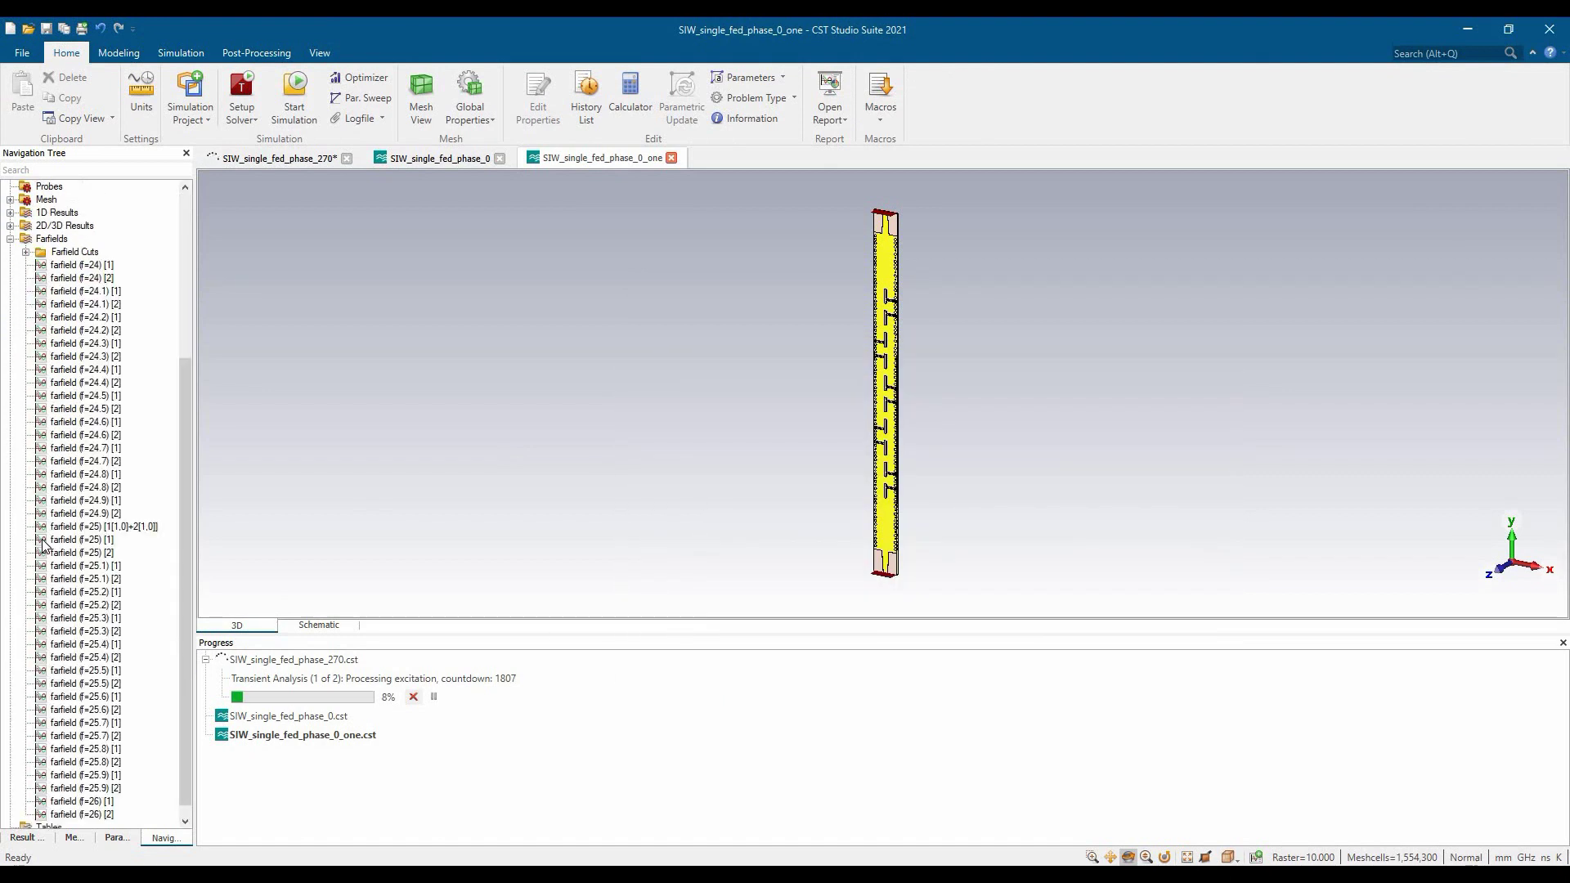
{"action": "left_click", "coordinate": [115, 525]}
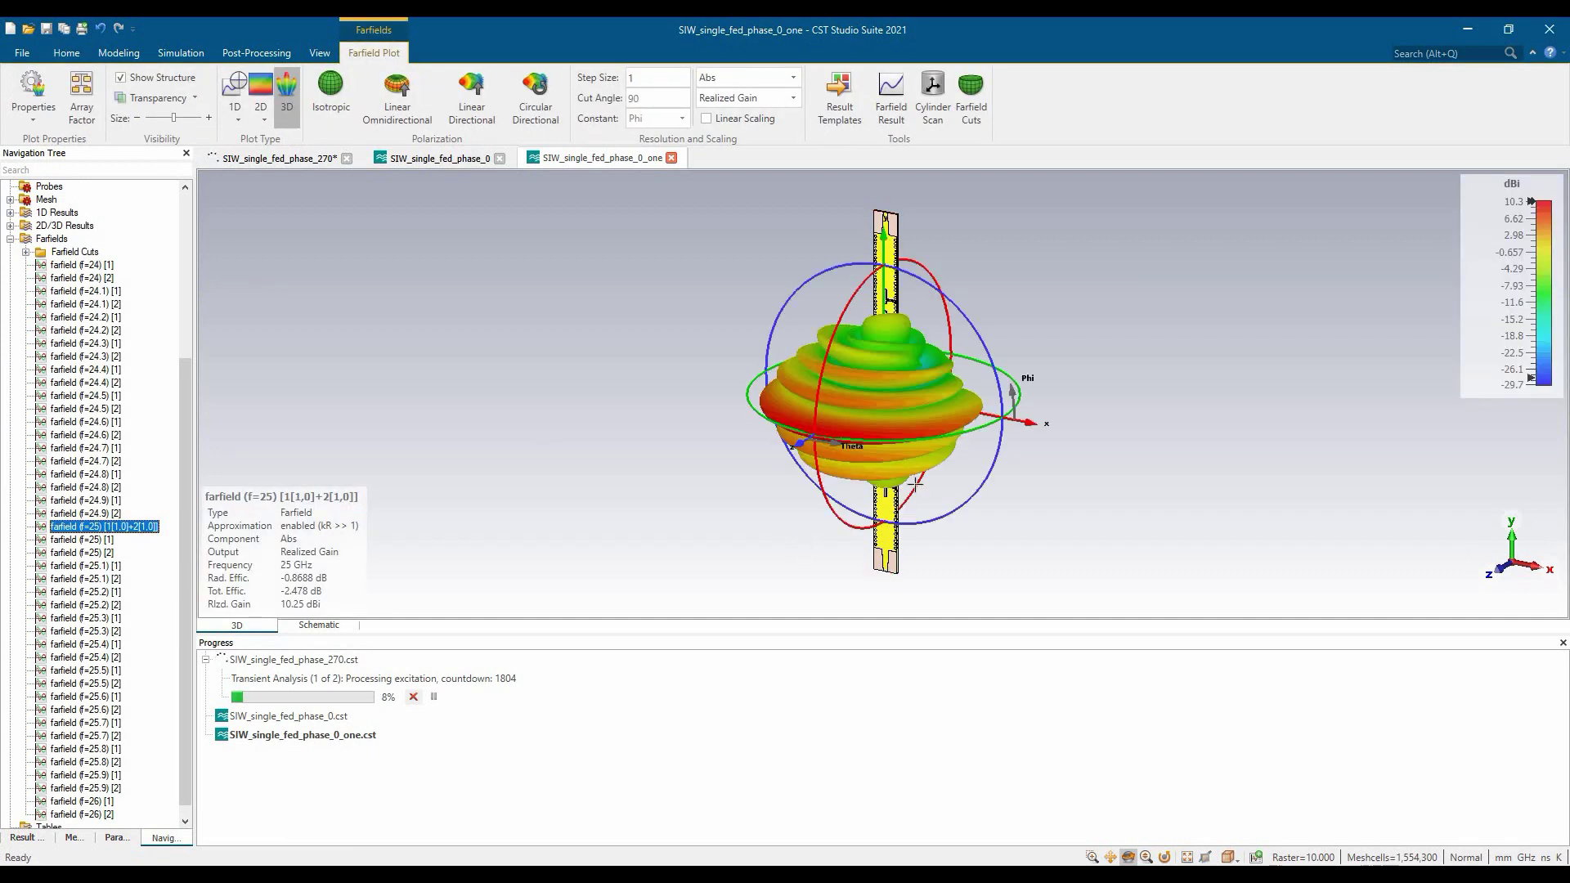
{"action": "mouse_move", "coordinate": [845, 492]}
{"action": "left_mouse_down"}
{"action": "mouse_move", "coordinate": [922, 392]}
{"action": "mouse_move", "coordinate": [847, 402]}
{"action": "left_mouse_up"}
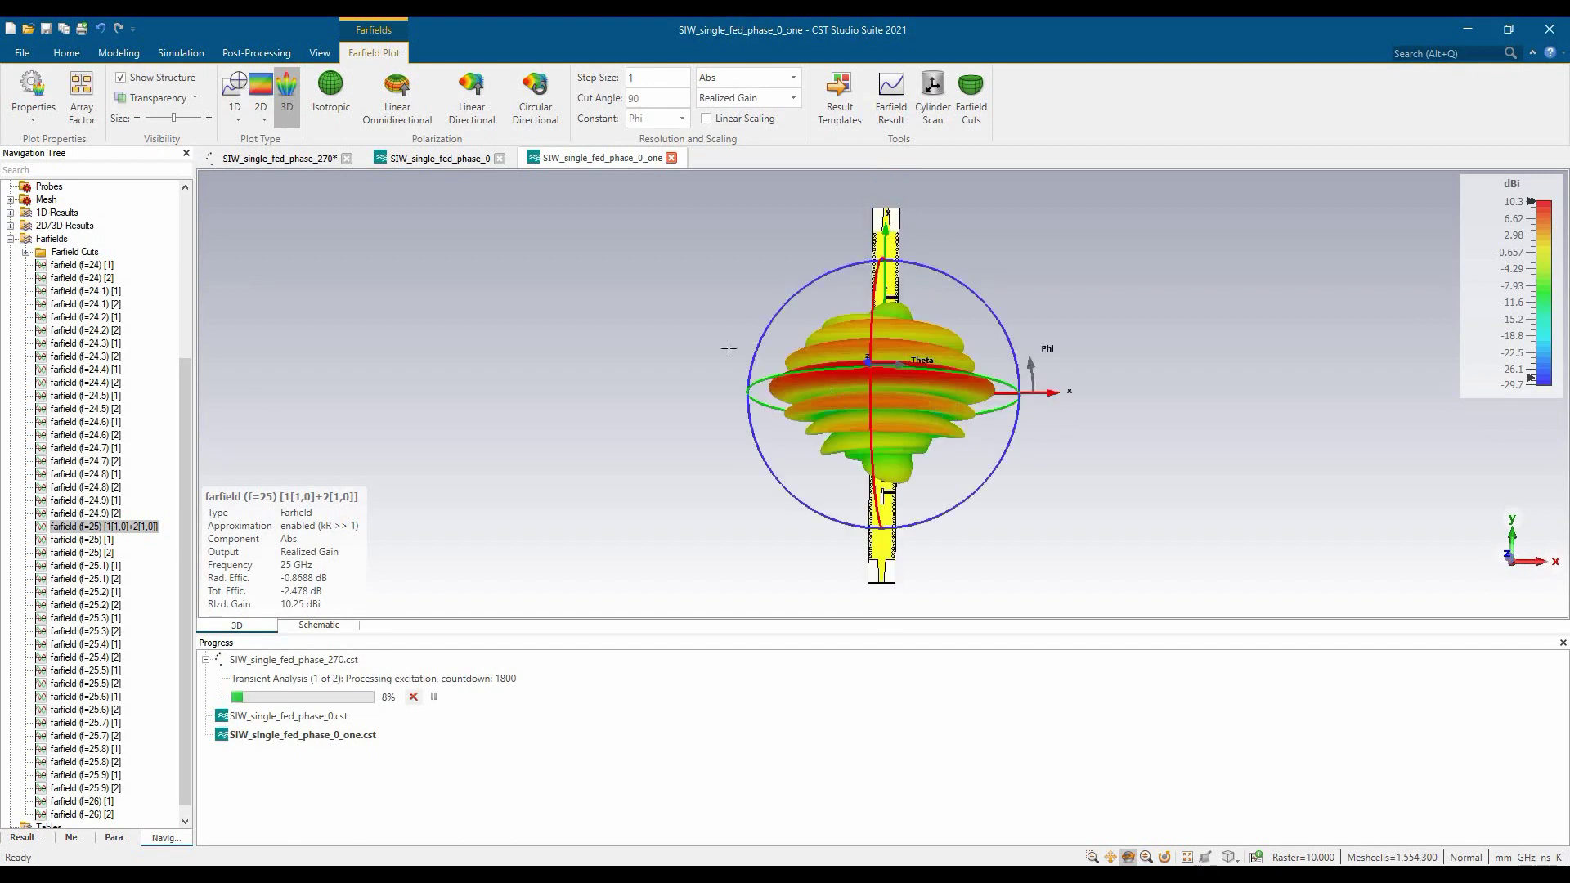
{"action": "left_click", "coordinate": [417, 158]}
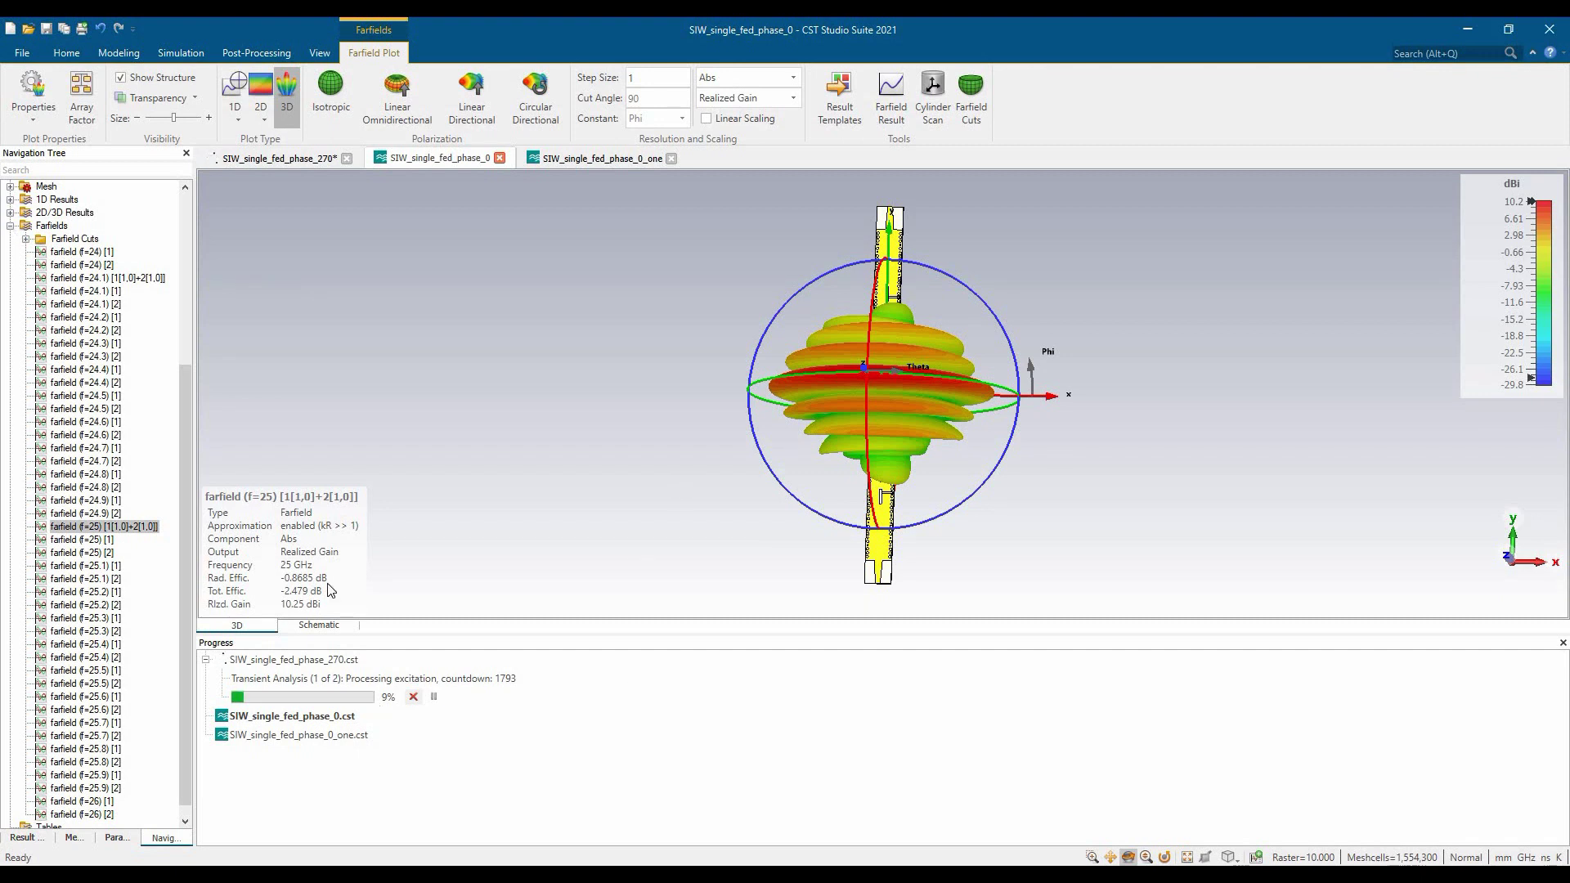
- Collapse Farfields and hide the pattern in the phase_0 and phase_0_one project tabs
{"action": "left_click", "coordinate": [10, 227]}
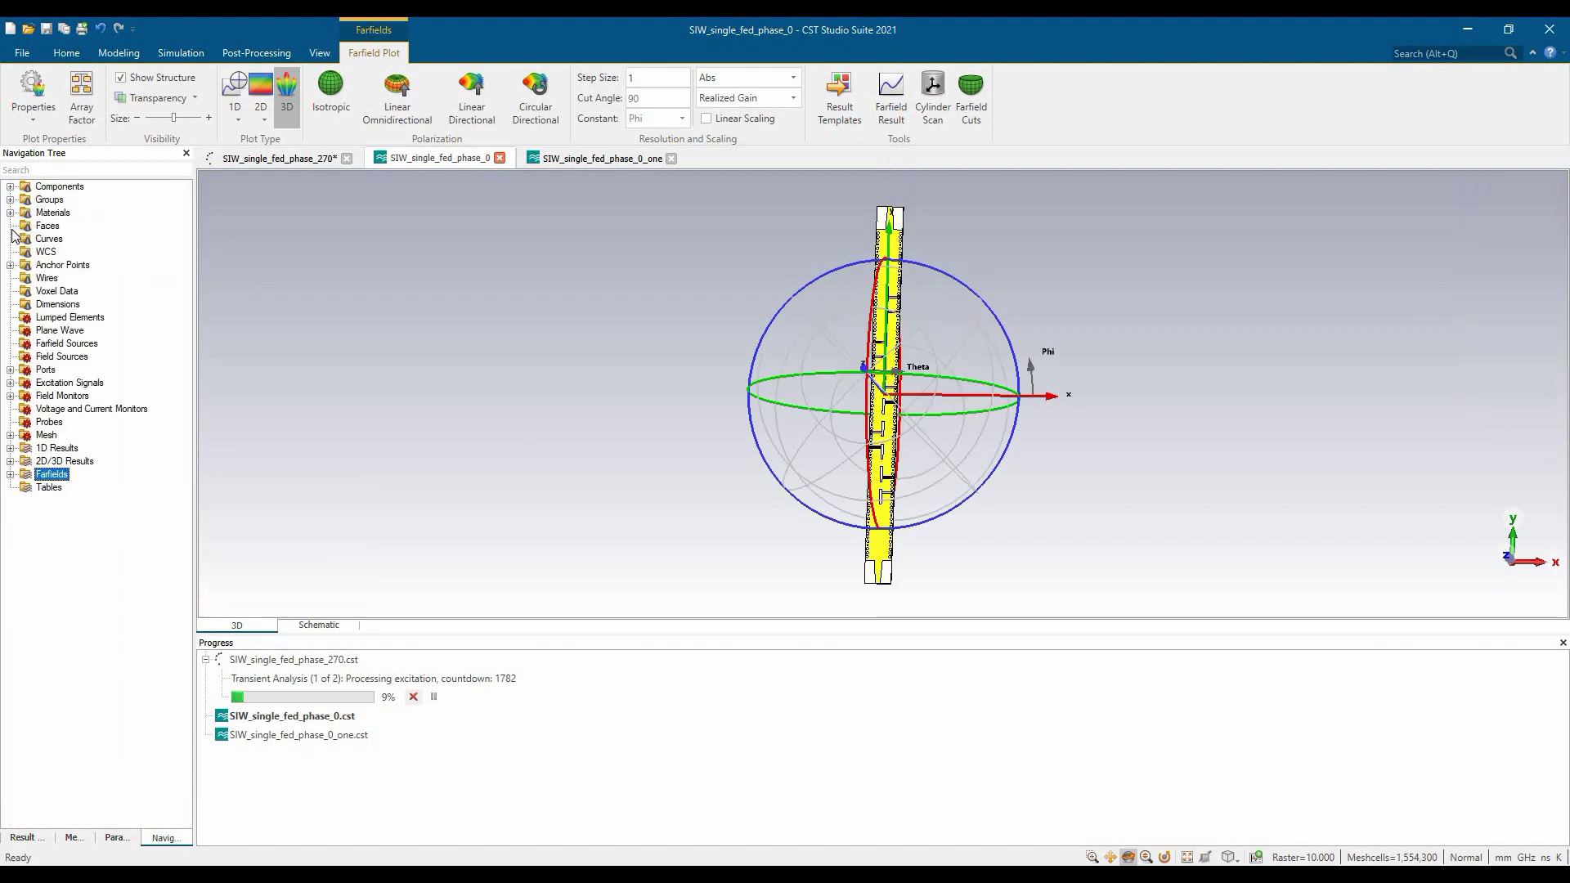
{"action": "left_click", "coordinate": [123, 602]}
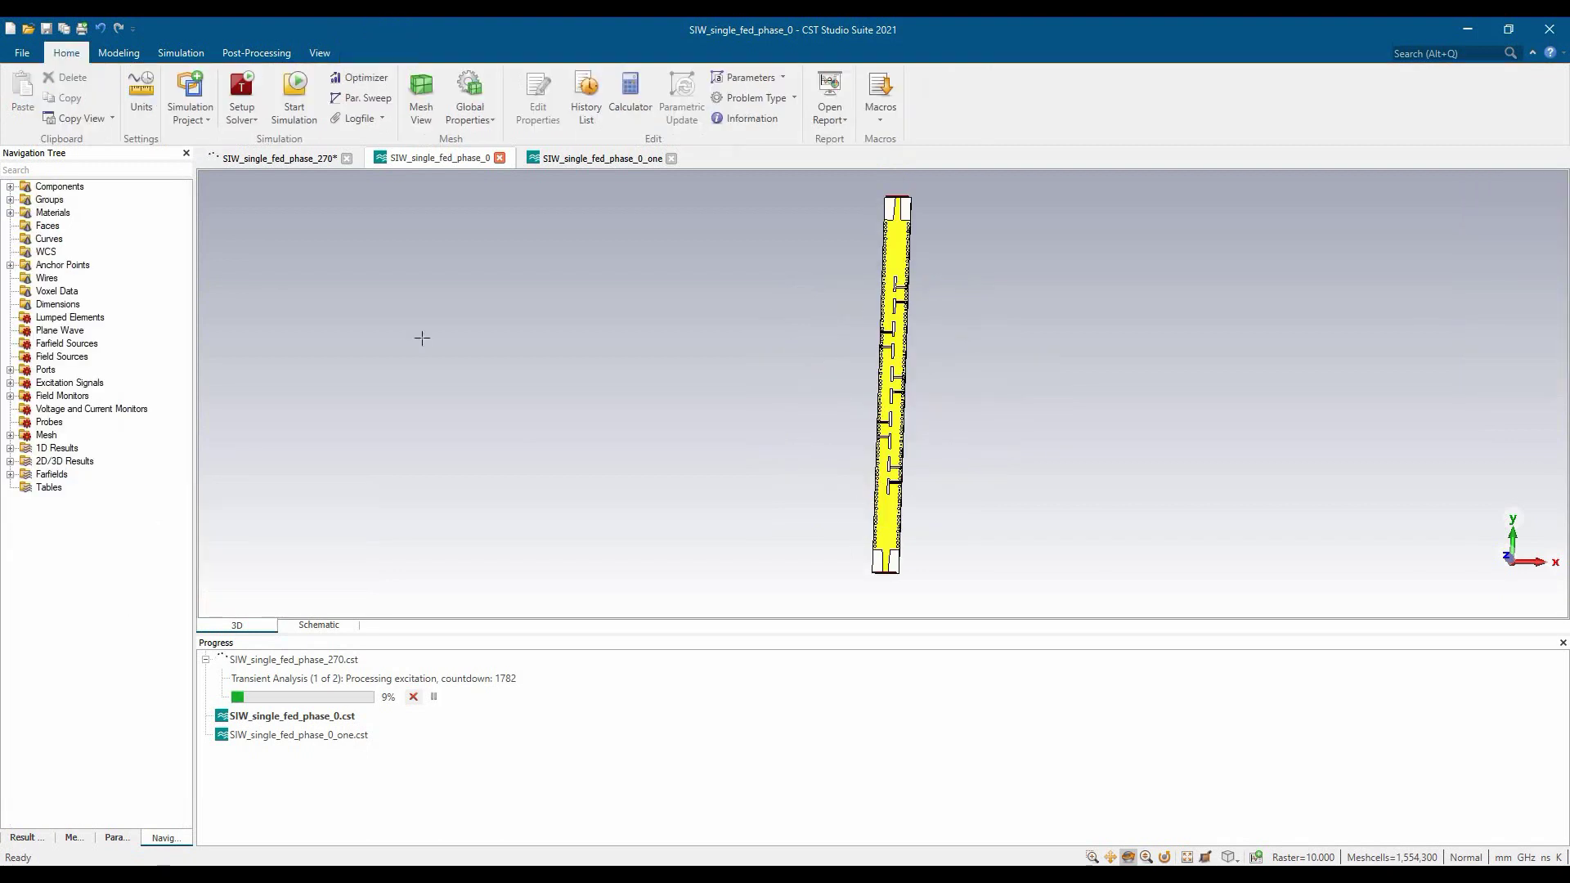
{"action": "left_click", "coordinate": [558, 157]}
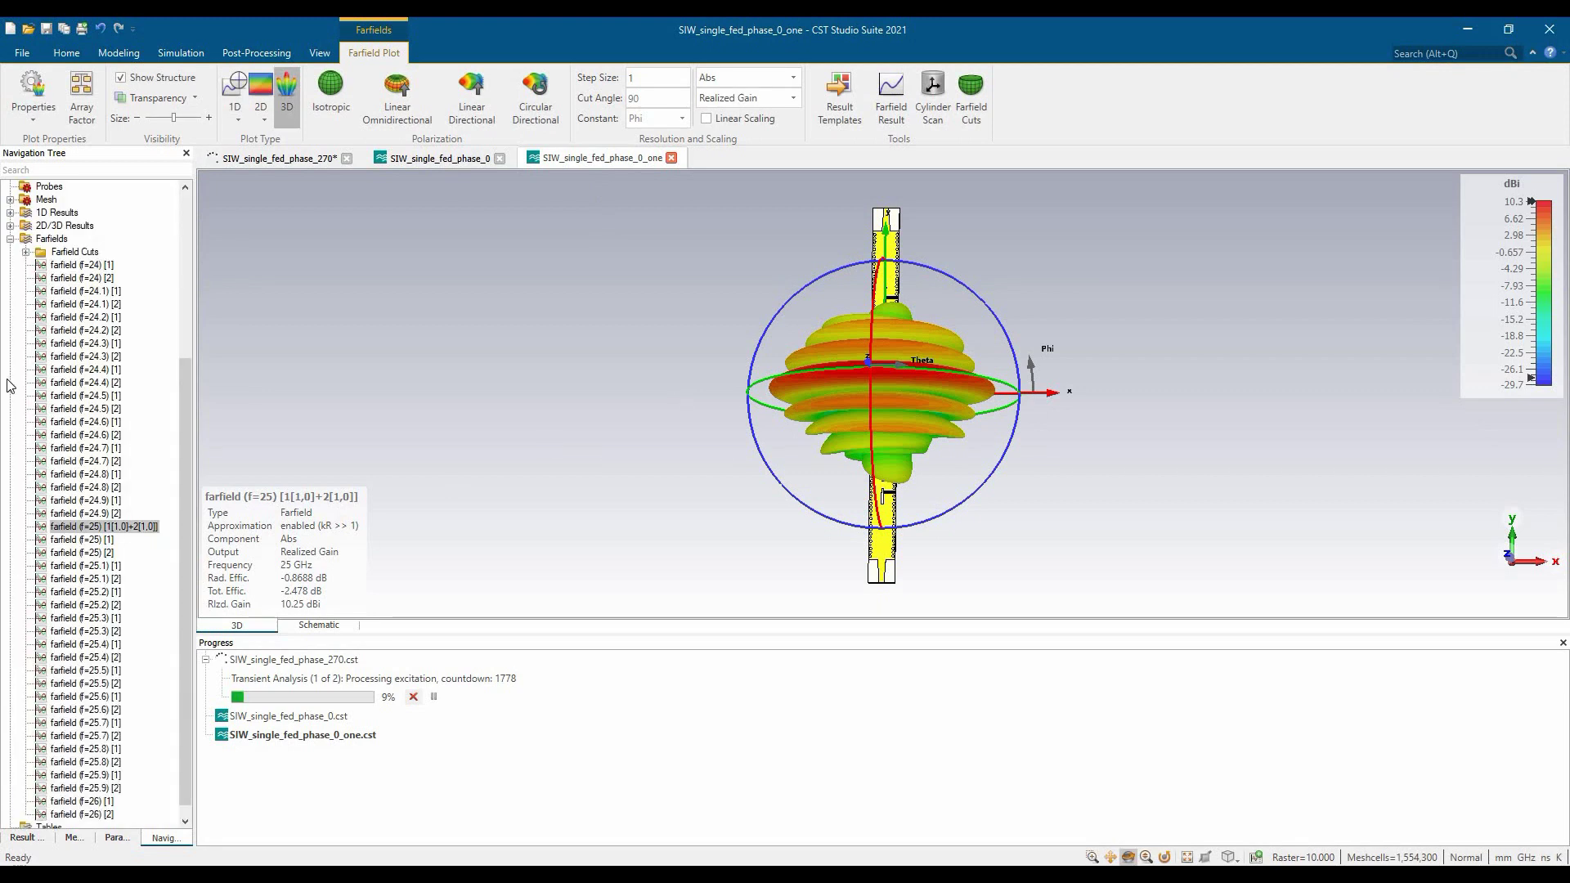
{"action": "left_click", "coordinate": [10, 239]}
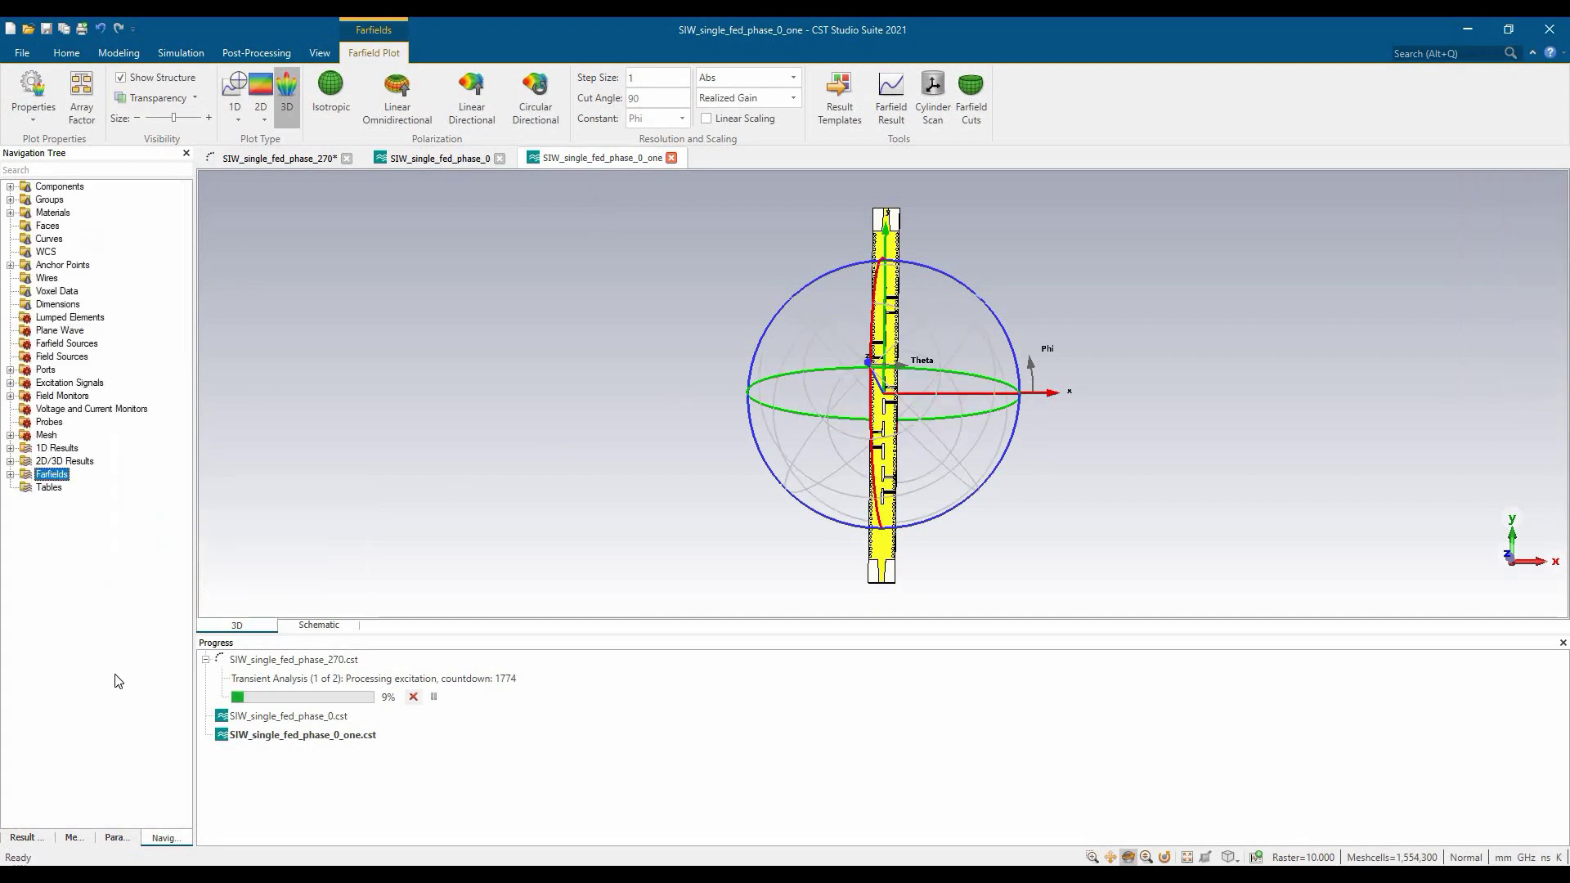
{"action": "left_click", "coordinate": [440, 160]}
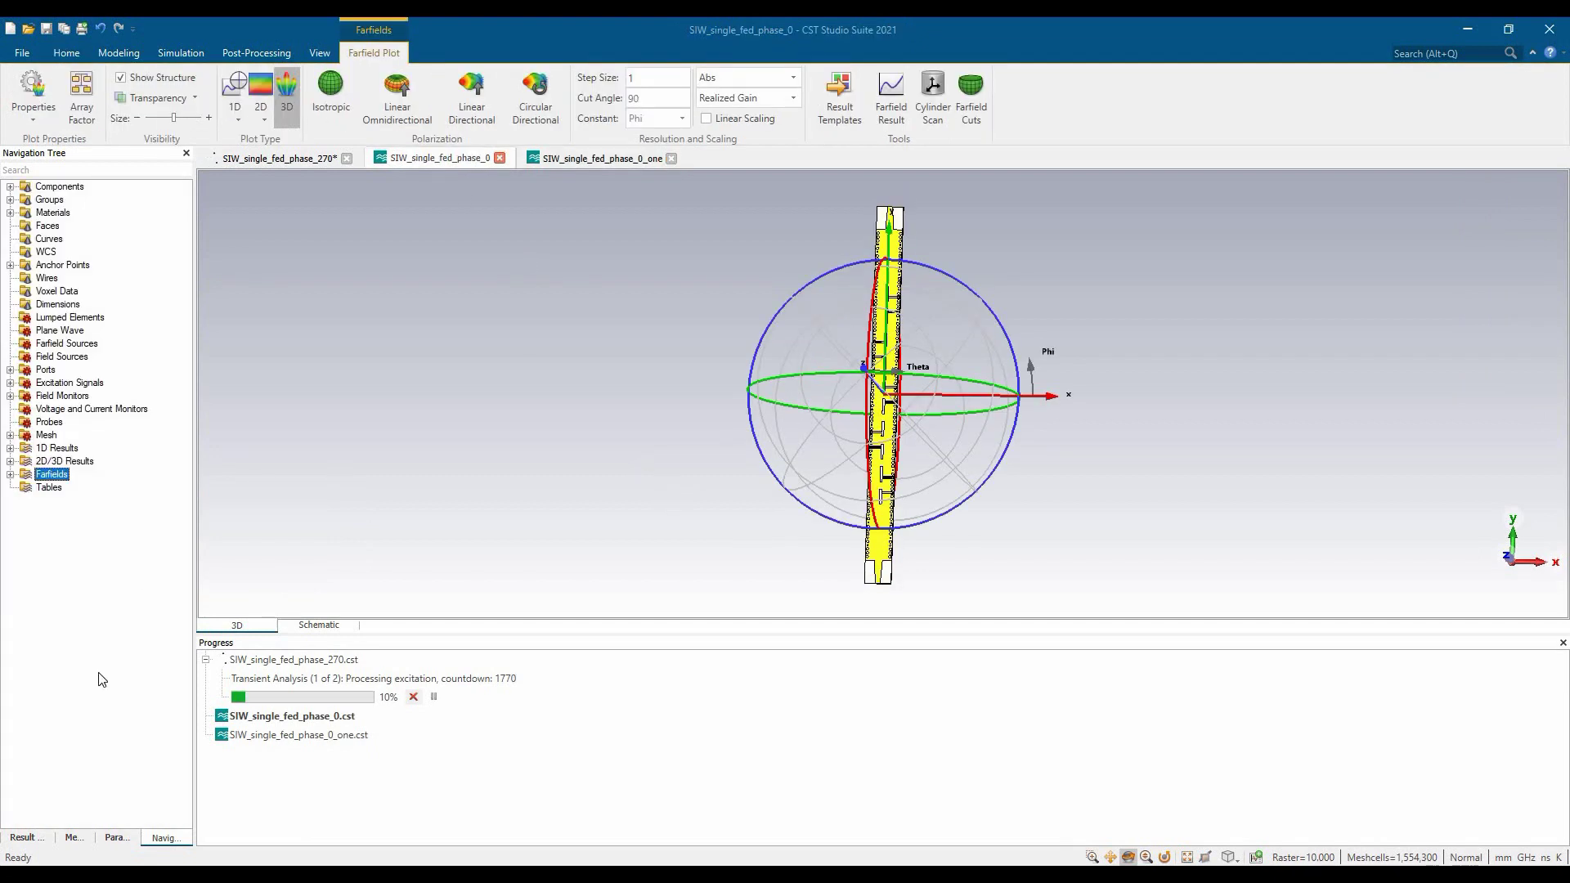
- Switch to SIW_single_fed_phase_270 at 10% and briefly check CPU load in Task Manager
{"action": "left_click", "coordinate": [275, 160]}
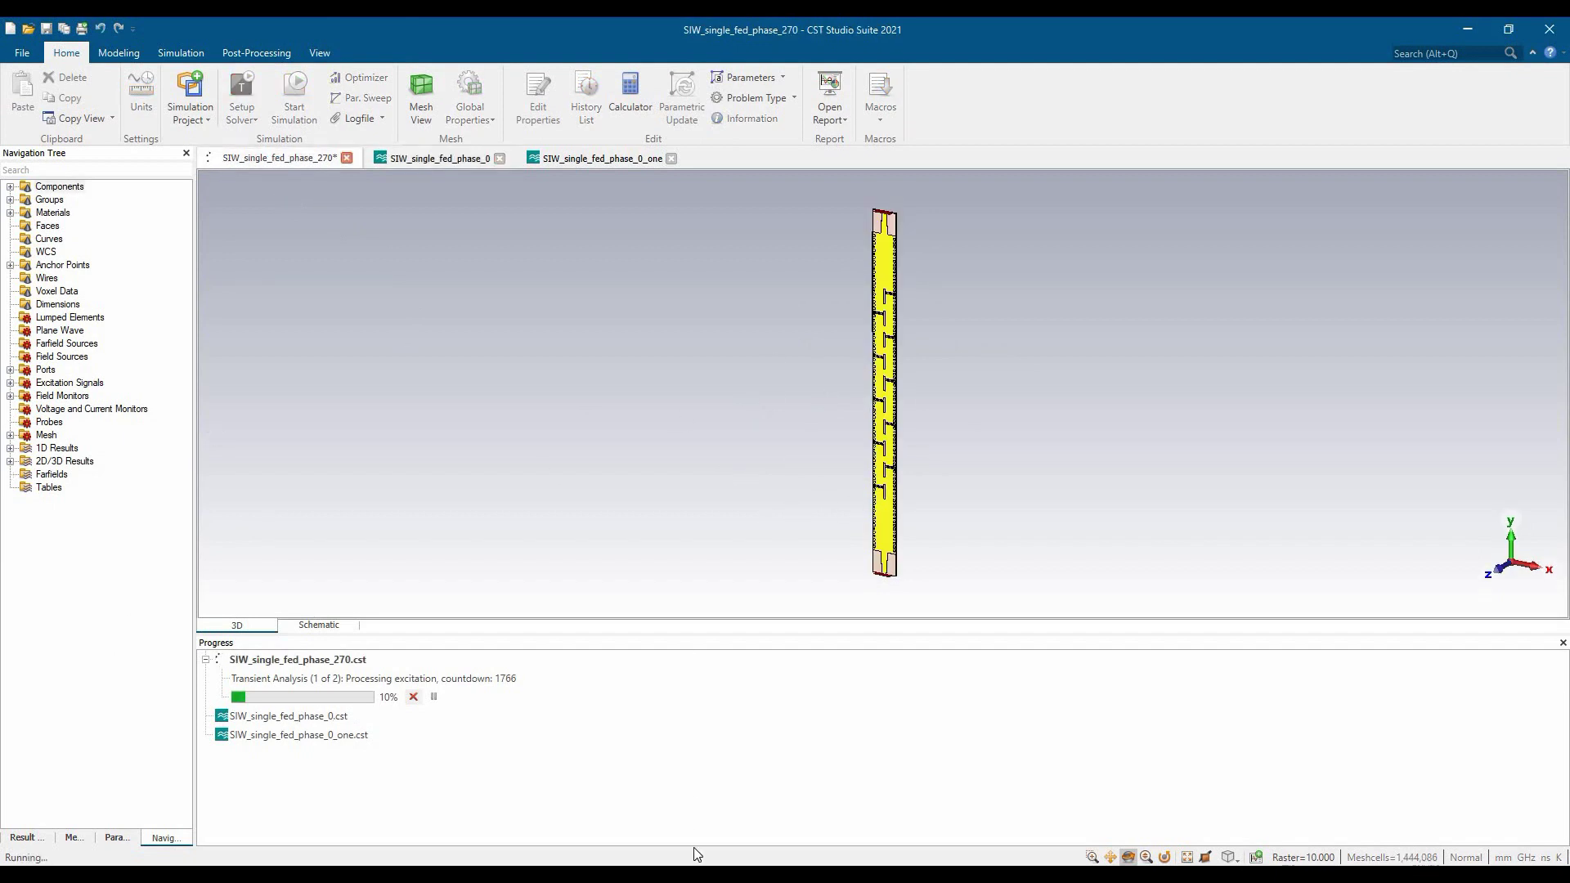
{"action": "left_click", "coordinate": [743, 810]}
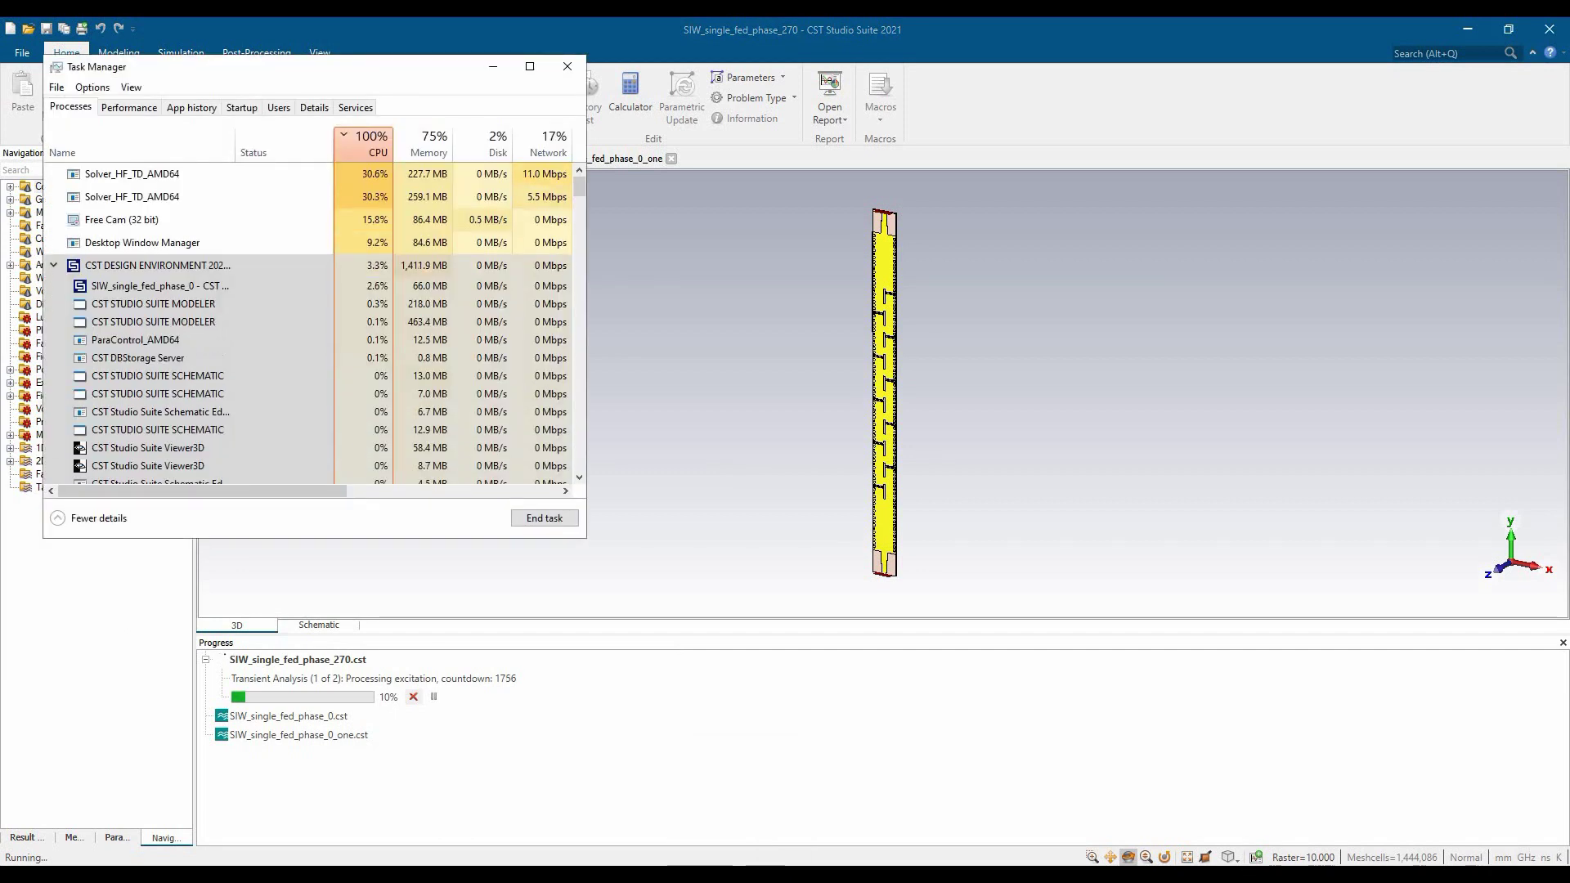
{"action": "left_click", "coordinate": [778, 494]}
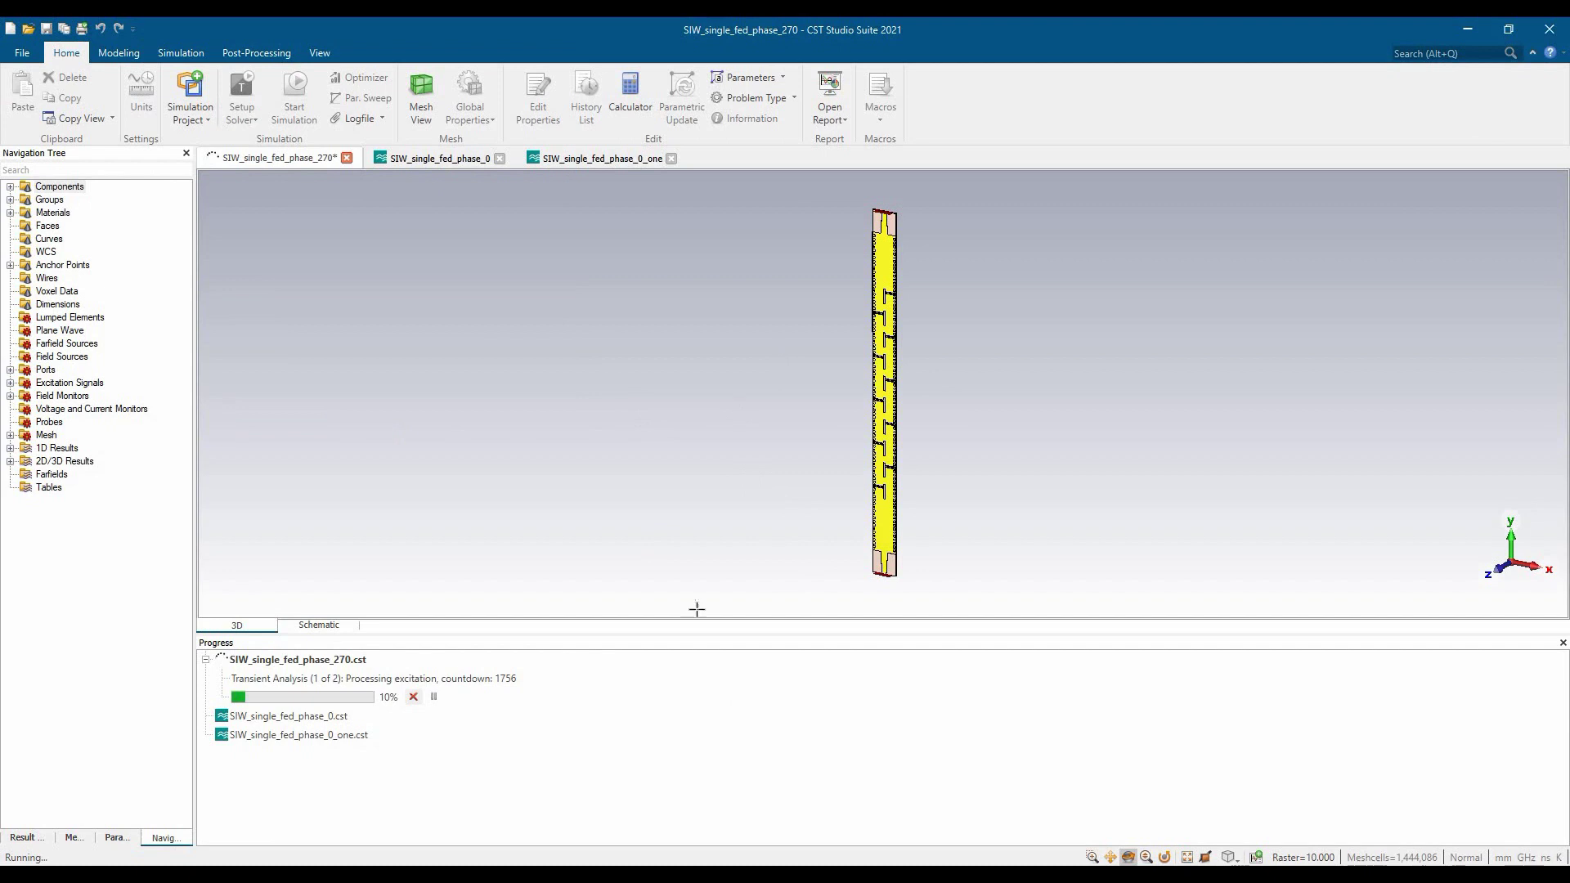